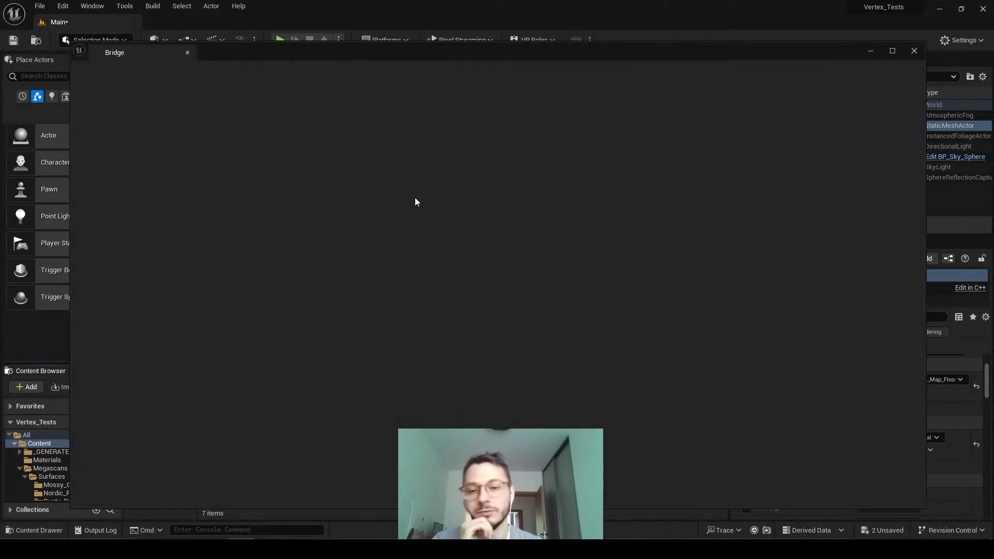
Browse the Quixel Bridge Surfaces / Grass category and open the downloaded Rocky Grassy Ground surface
click(390, 83)
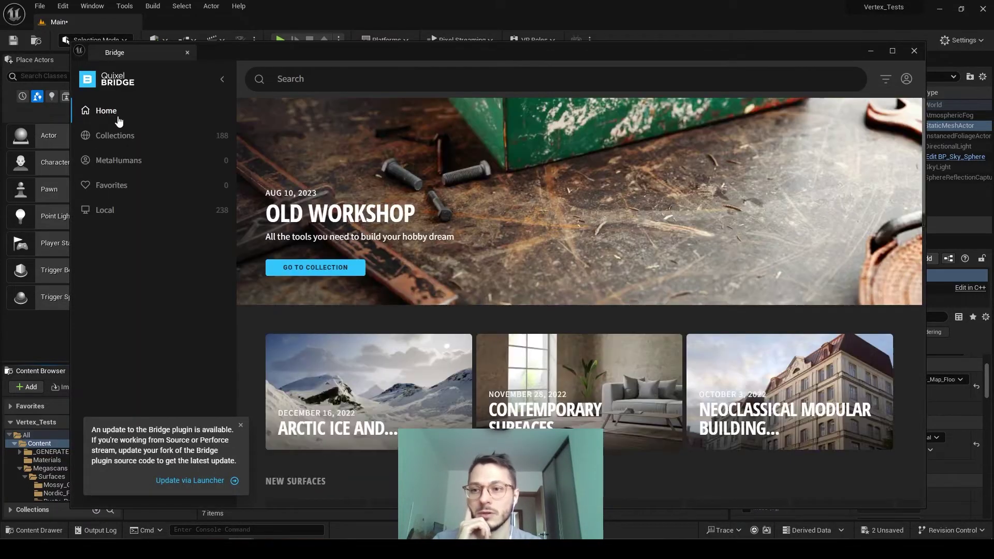
click(120, 121)
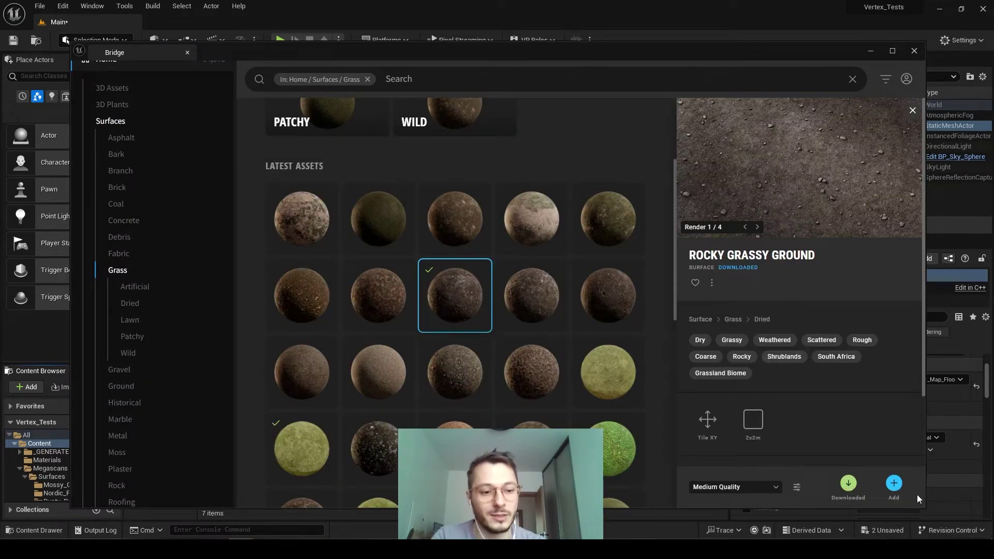
click(871, 50)
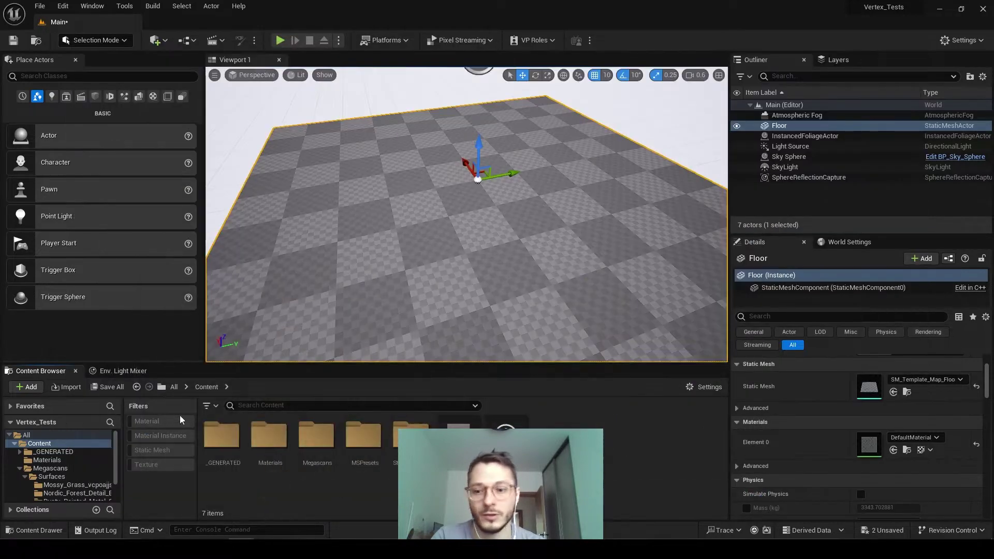
Show only the material instances in the Megascans Surfaces folder and select the Mossy Grass one
click(56, 469)
scroll(56, 472, down, 1)
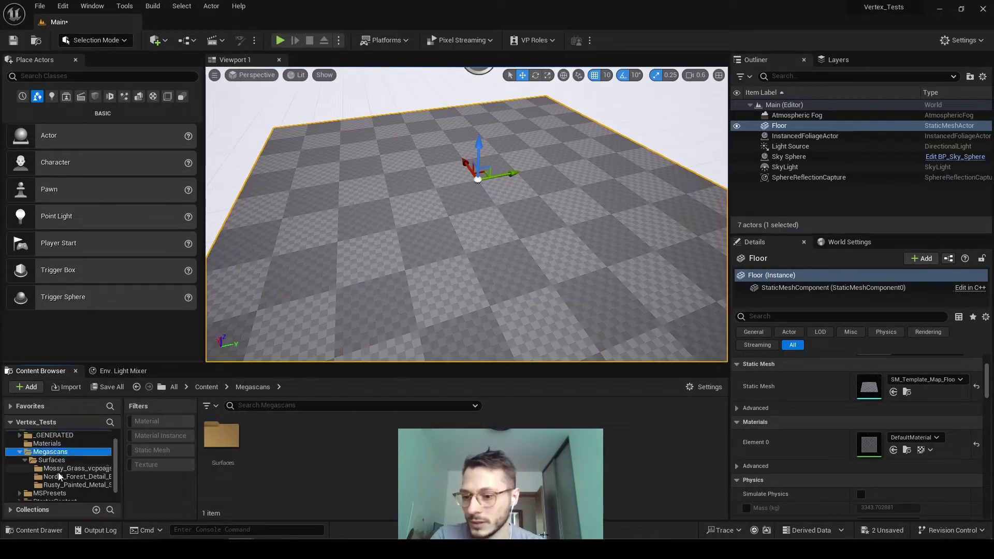
click(57, 462)
click(235, 439)
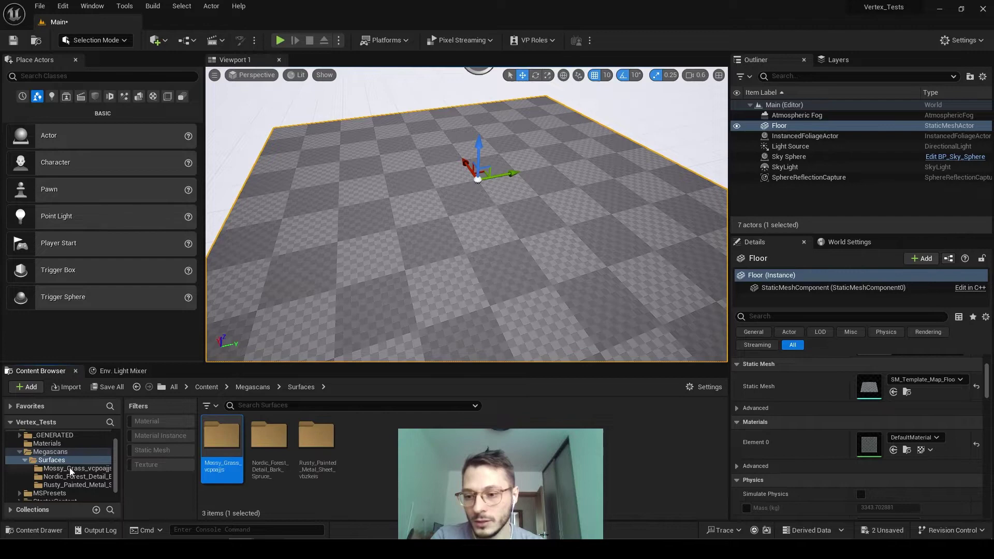
click(160, 436)
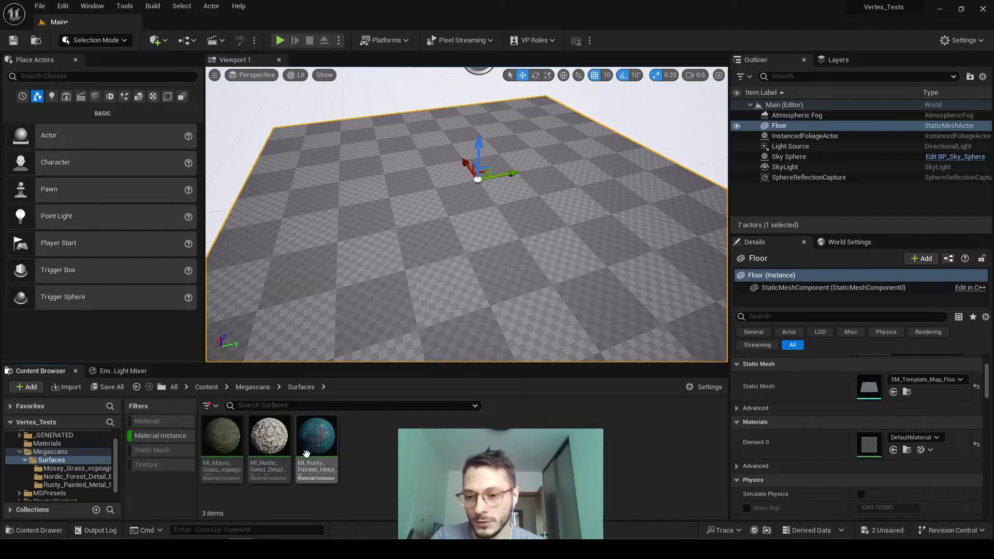
click(228, 439)
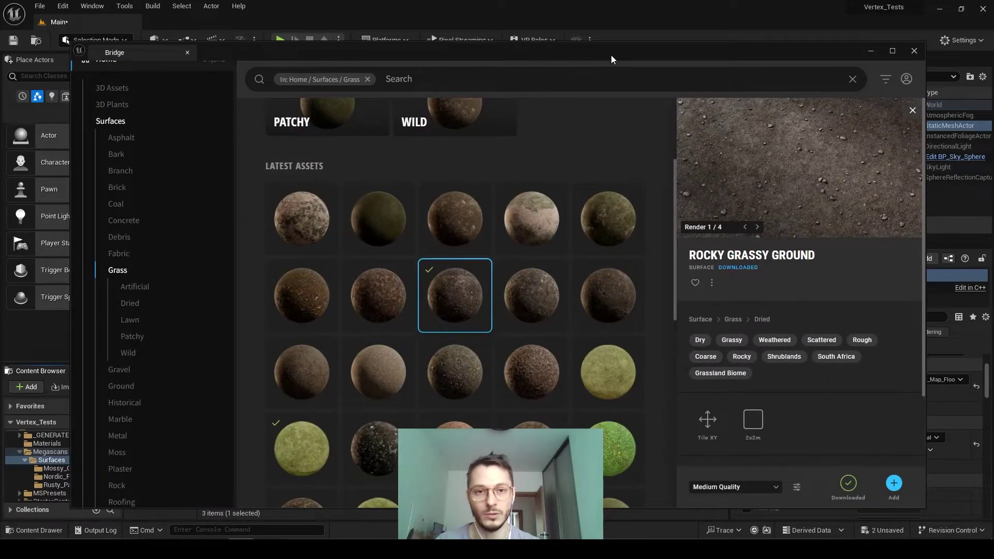
Try to create a Megascans material blend from all three surface material instances
drag(611, 55, 854, 24)
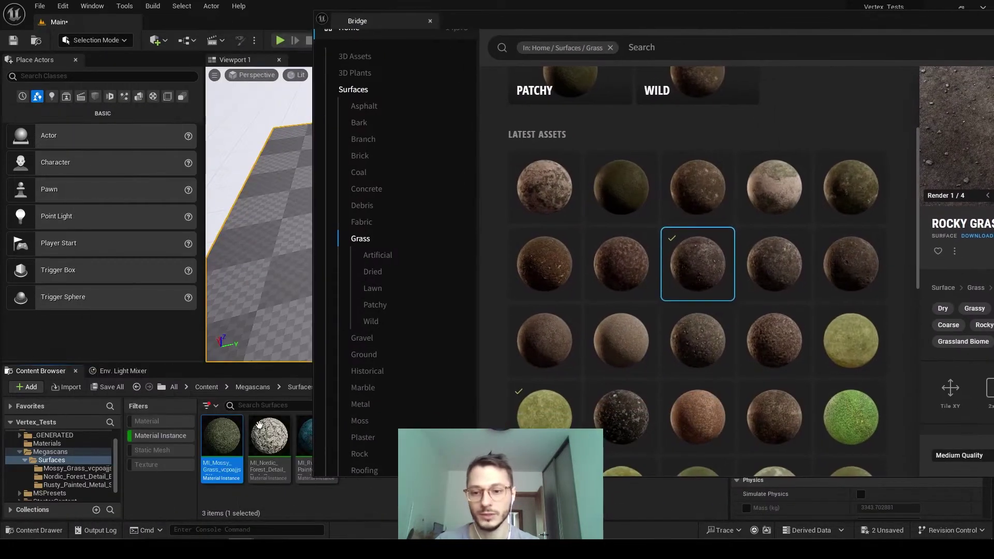
ctrl+click(264, 443)
click(268, 492)
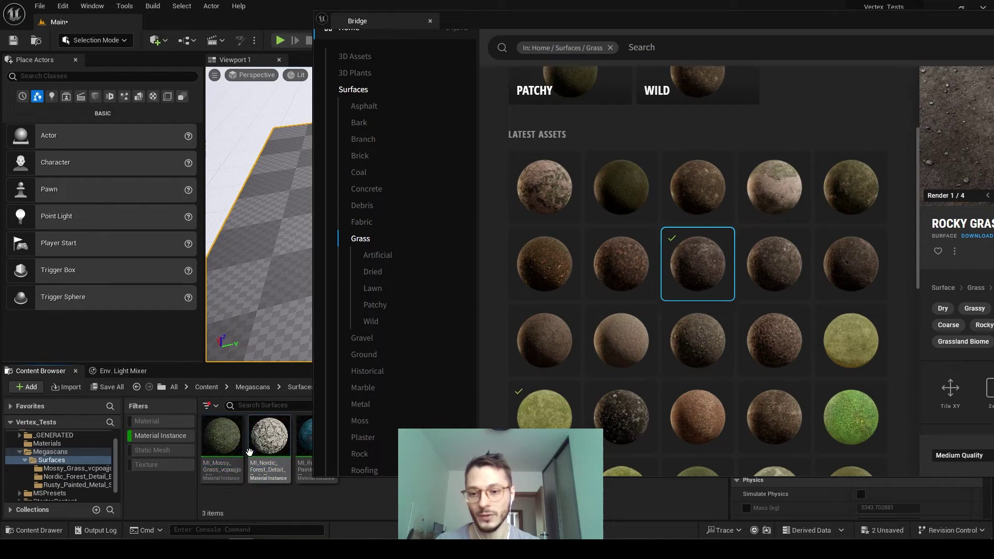
key(ctrl+a)
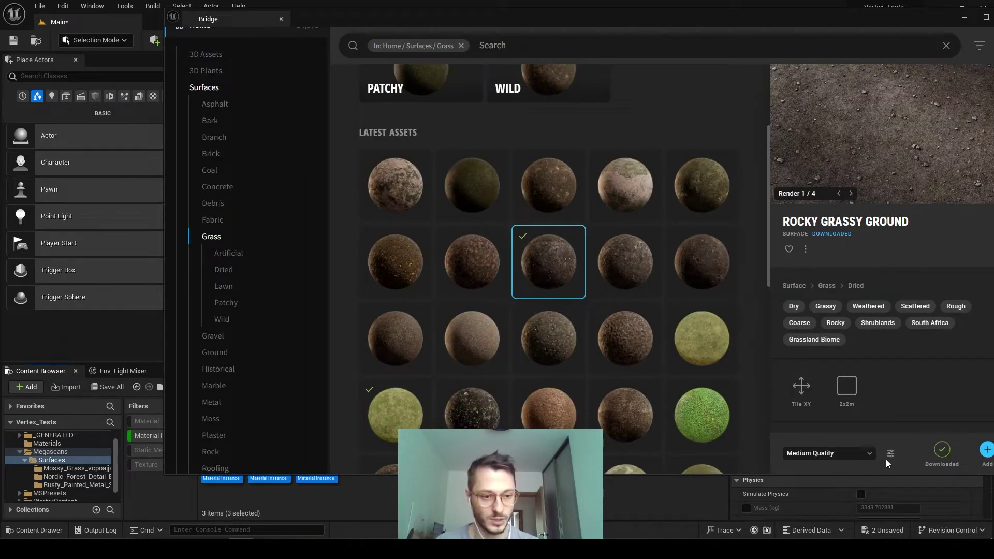
click(891, 453)
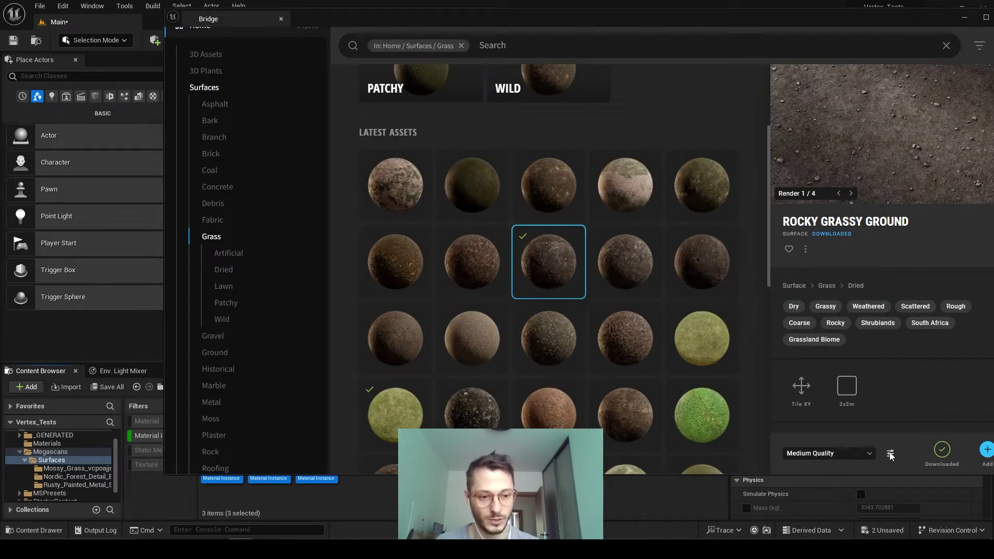
drag(561, 112, 768, 61)
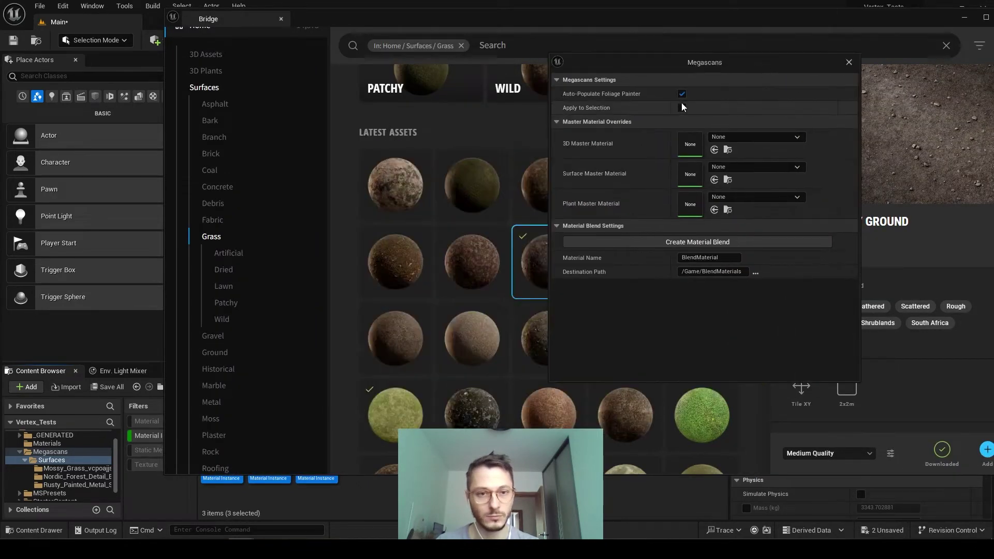
click(684, 242)
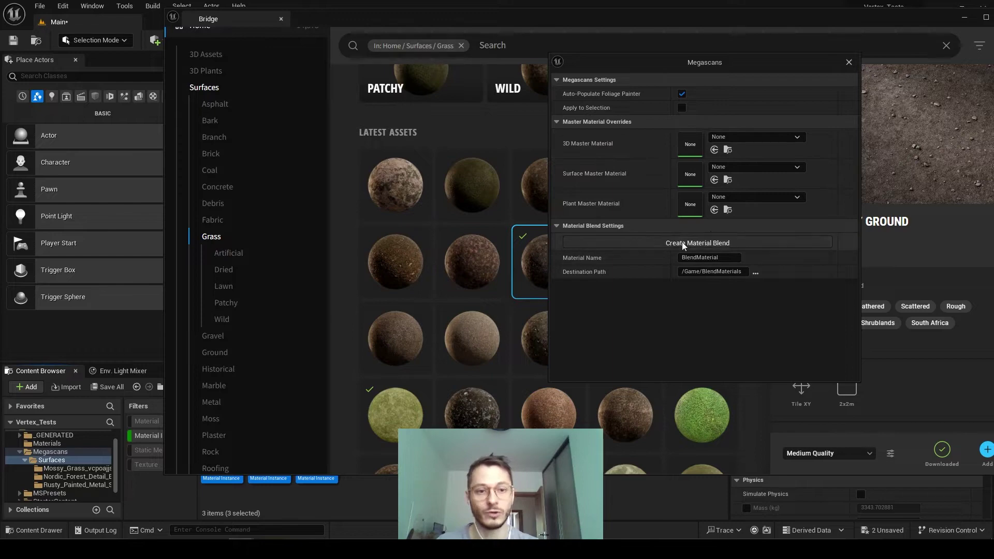
drag(500, 254, 594, 216)
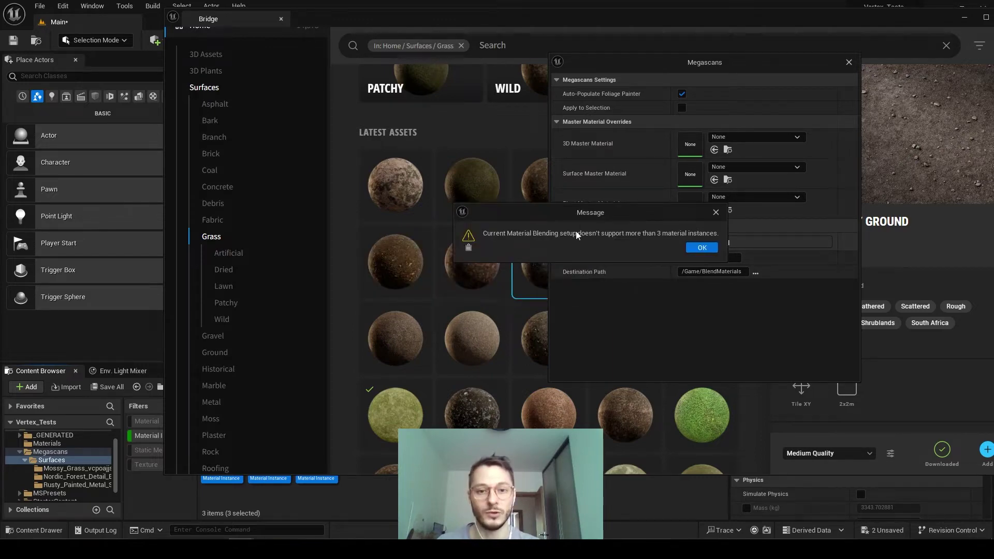
click(702, 247)
click(849, 62)
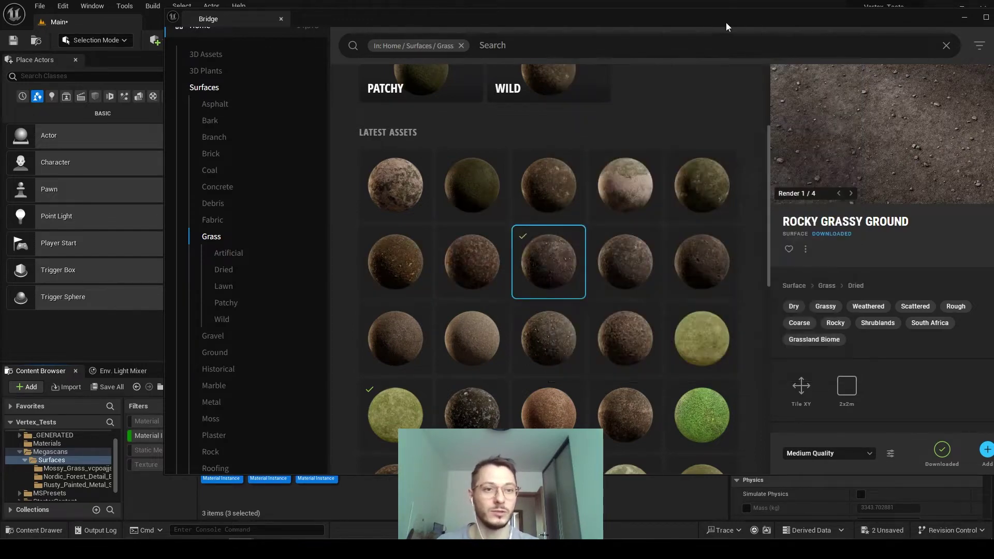
Create a material blend named BlendMaterial in /Game/BlendMaterials from the Nordic Forest Detail material instance
drag(621, 19, 810, 11)
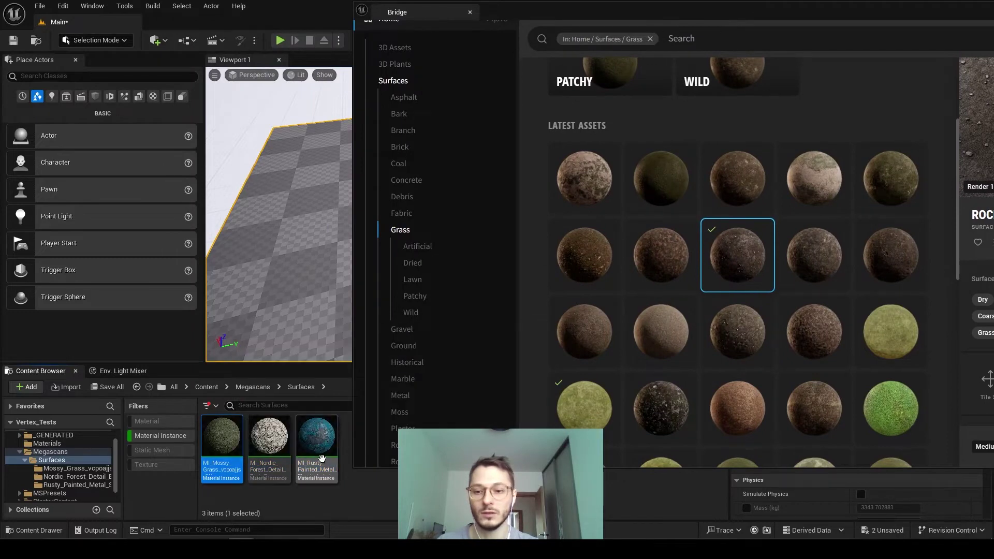
click(264, 440)
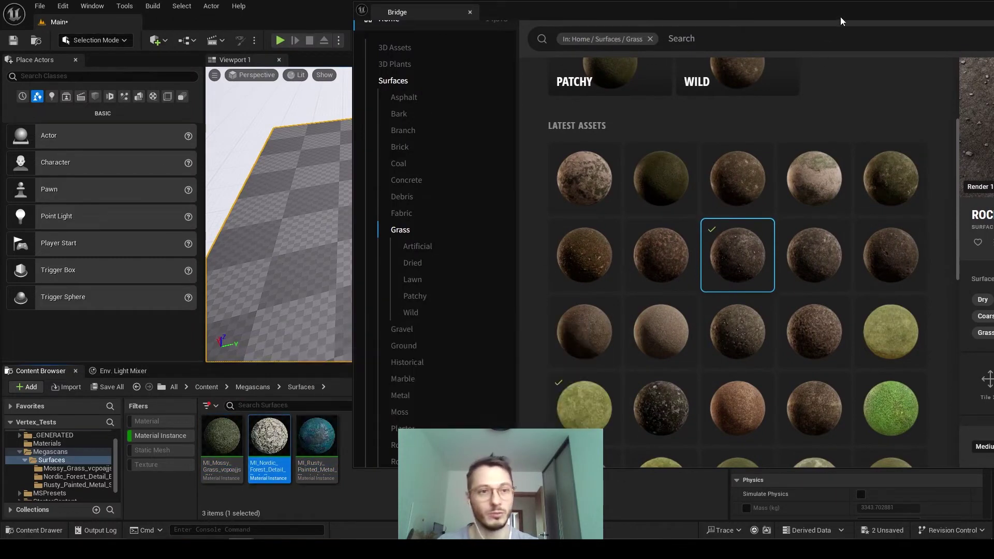
drag(840, 17, 612, 12)
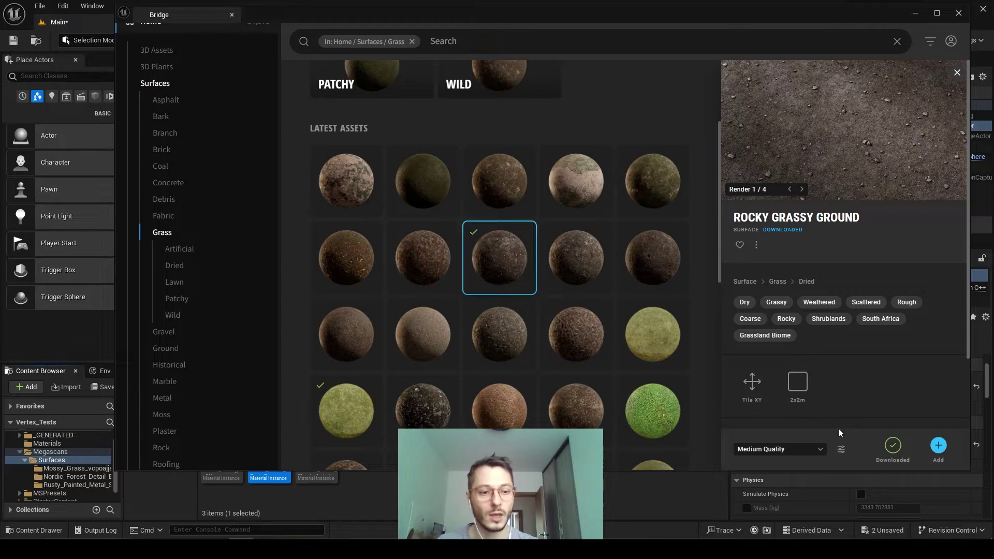
click(840, 450)
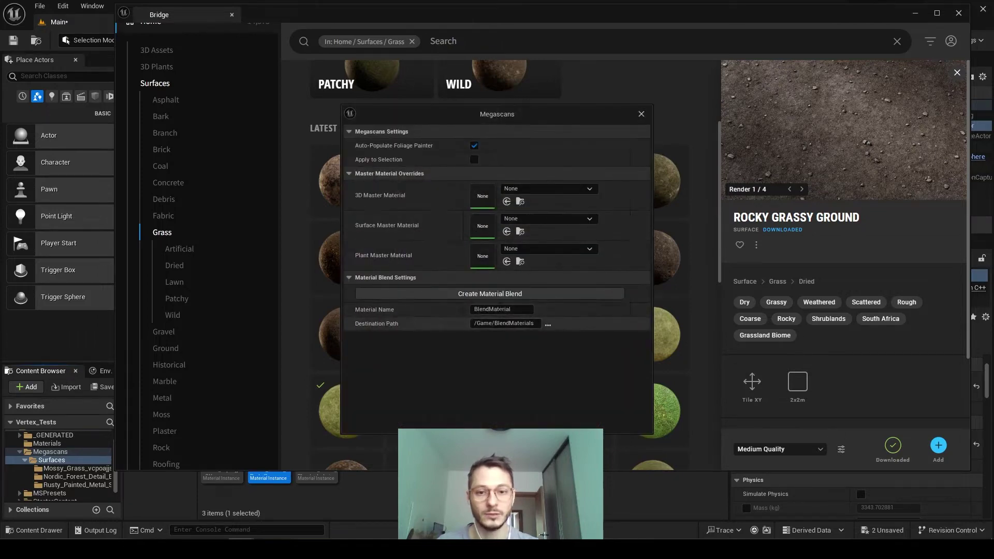
click(517, 293)
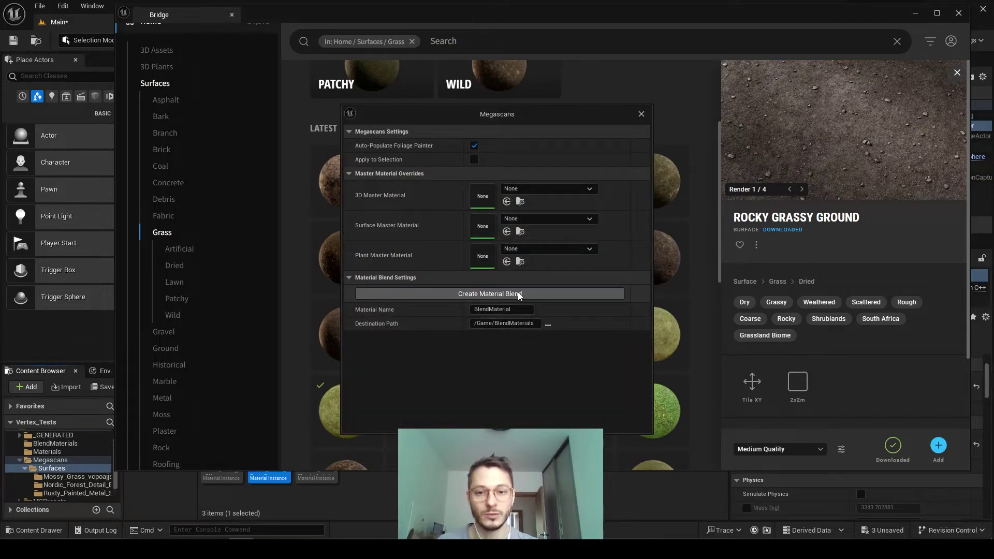
click(641, 114)
click(960, 14)
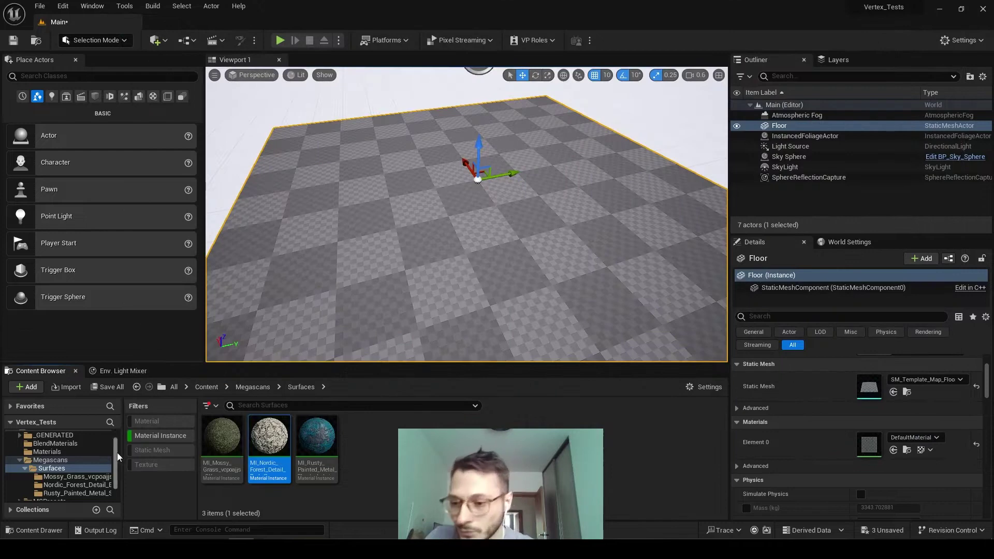
Apply the BlendMaterial instance from the BlendMaterials folder to the floor
click(55, 444)
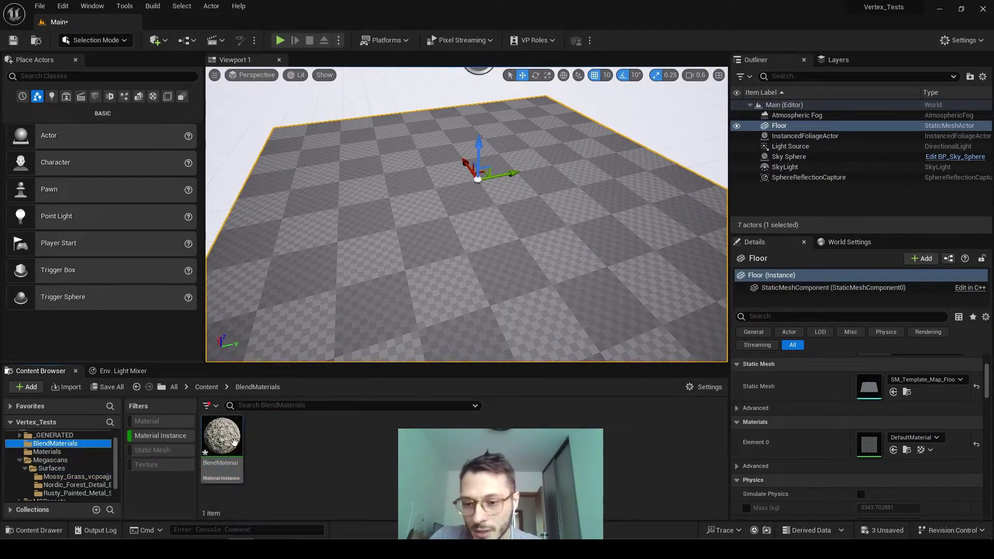
drag(221, 437, 461, 264)
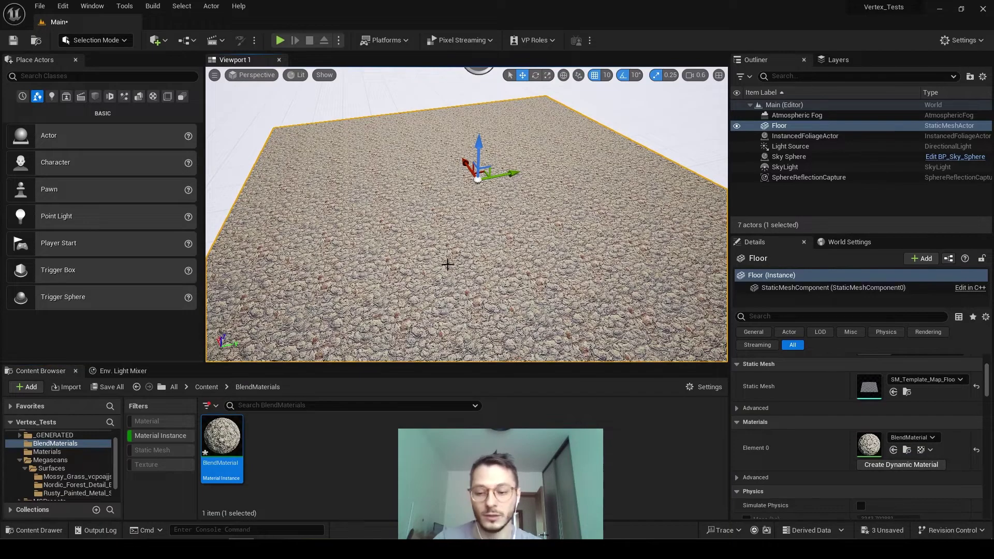
key(w)
mouse_move(448, 264)
right_down()
mouse_move(445, 244)
mouse_move(448, 254)
right_up()
key(s)
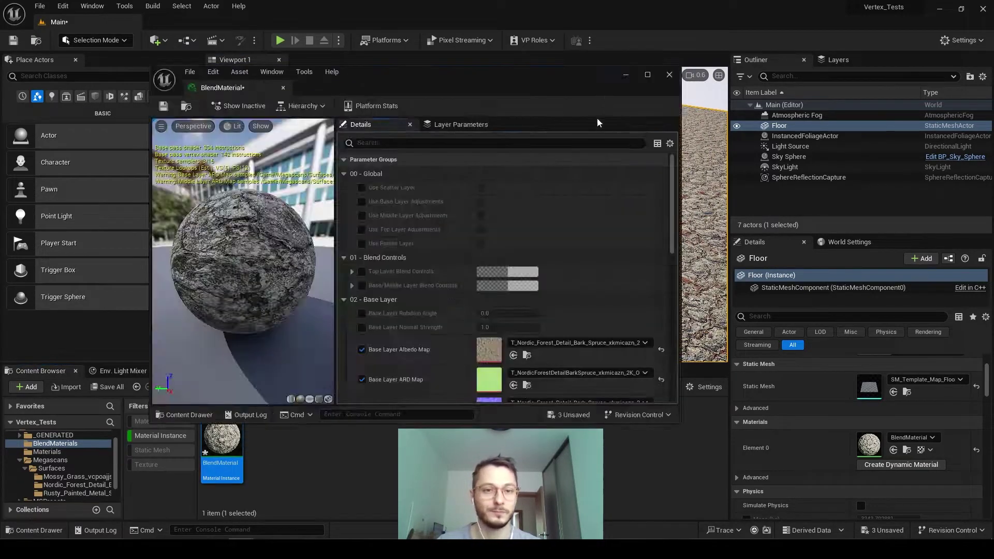
Examine BlendMaterial's blend controls and its base, middle and top layer texture maps alongside the floor
drag(585, 76, 944, 20)
scroll(748, 242, down, 5)
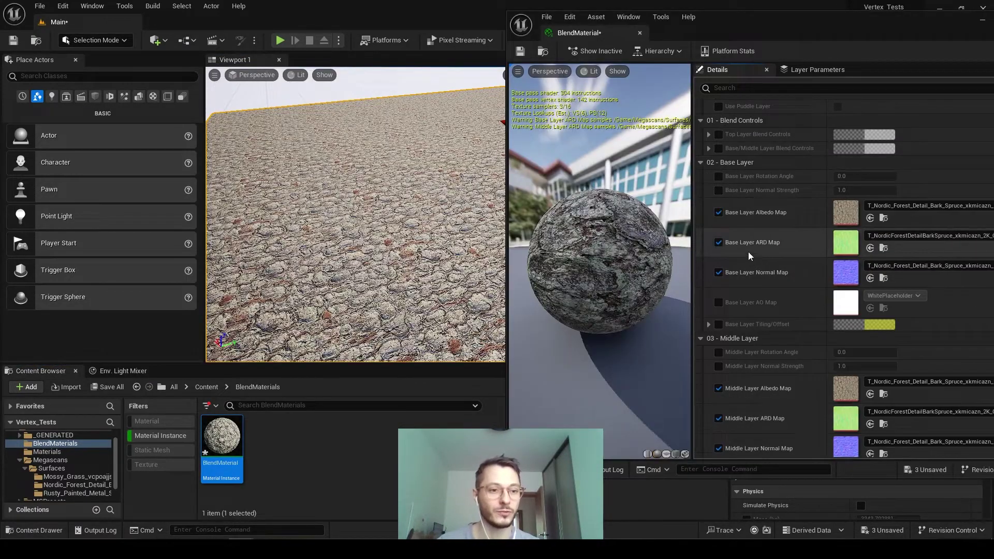
scroll(776, 311, down, 3)
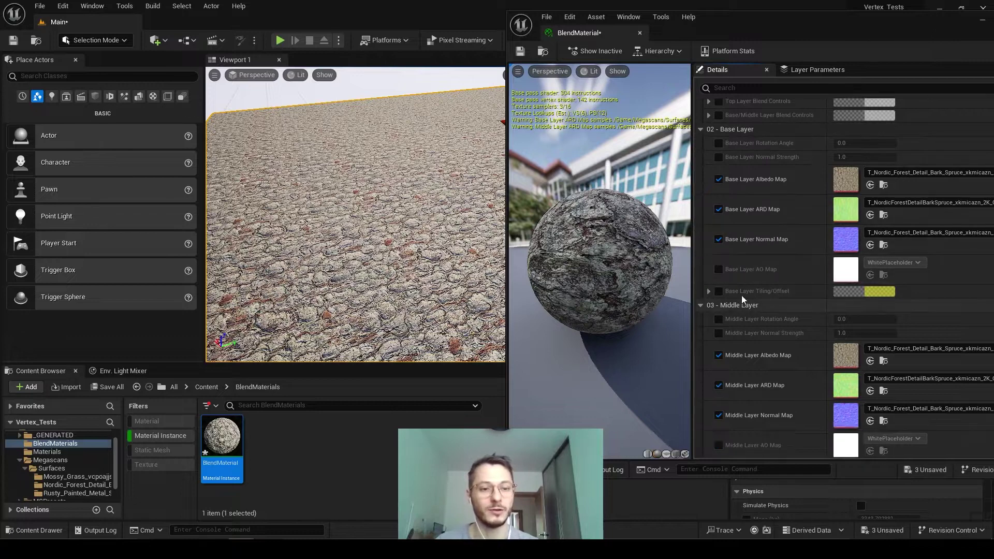
scroll(774, 357, up, 2)
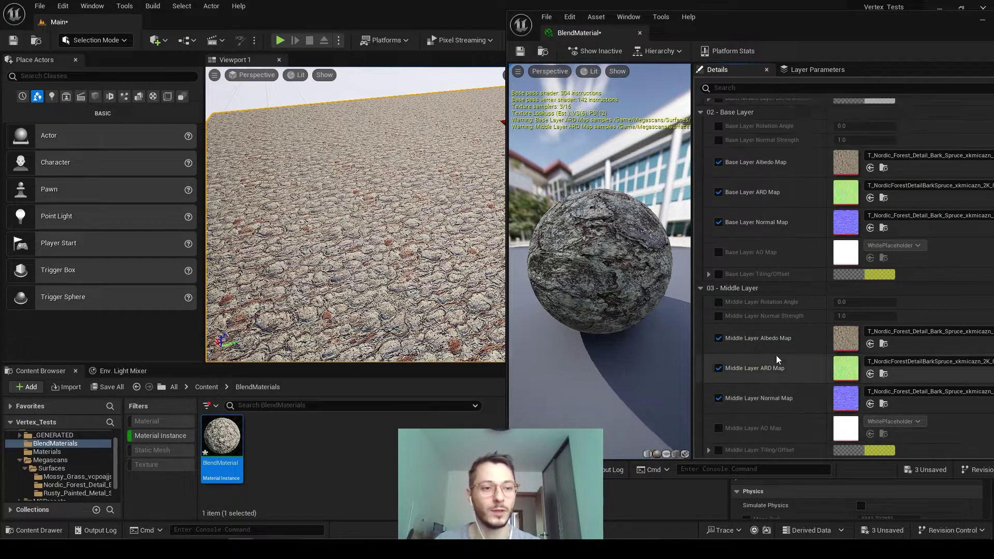
scroll(759, 179, up, 1)
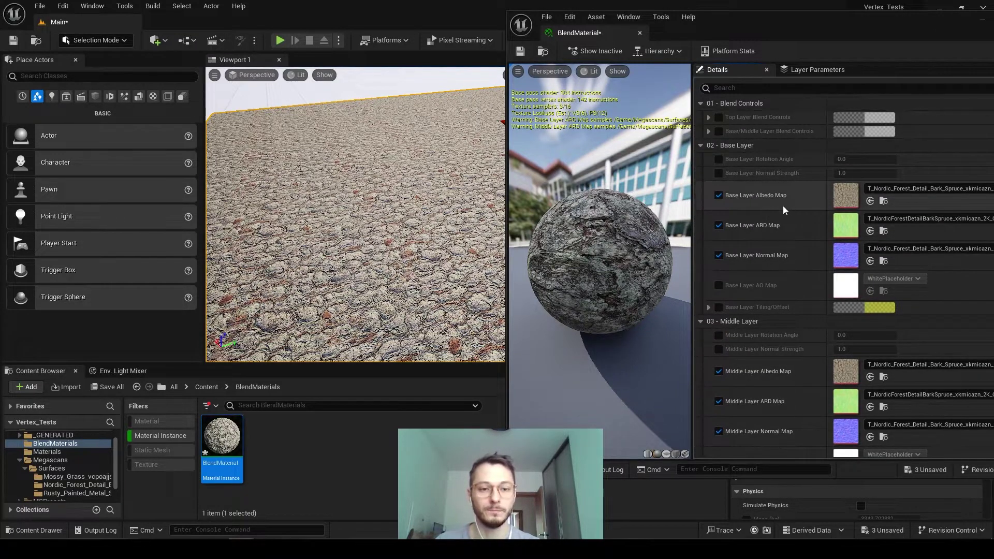
right_drag(337, 228, 363, 225)
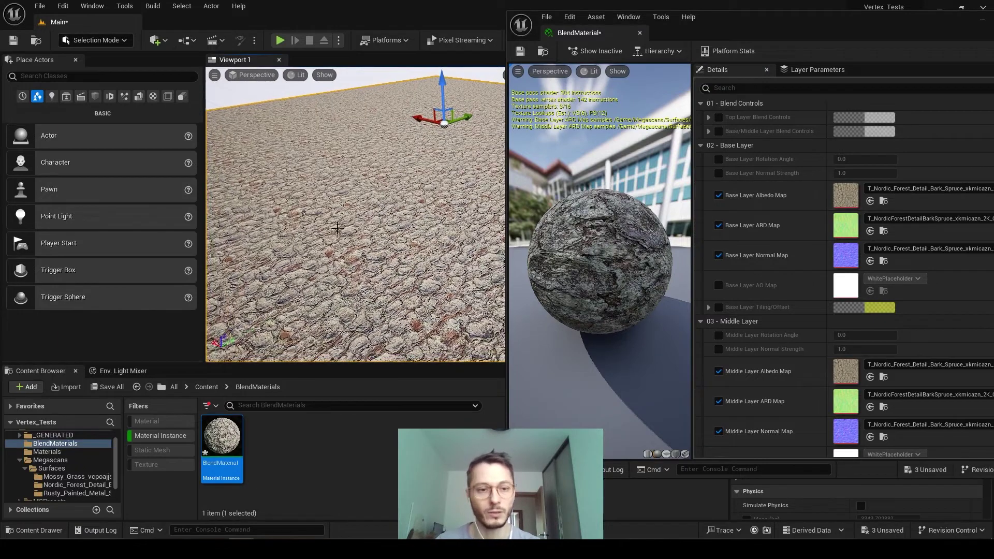
scroll(337, 227, down, 1)
scroll(852, 293, down, 10)
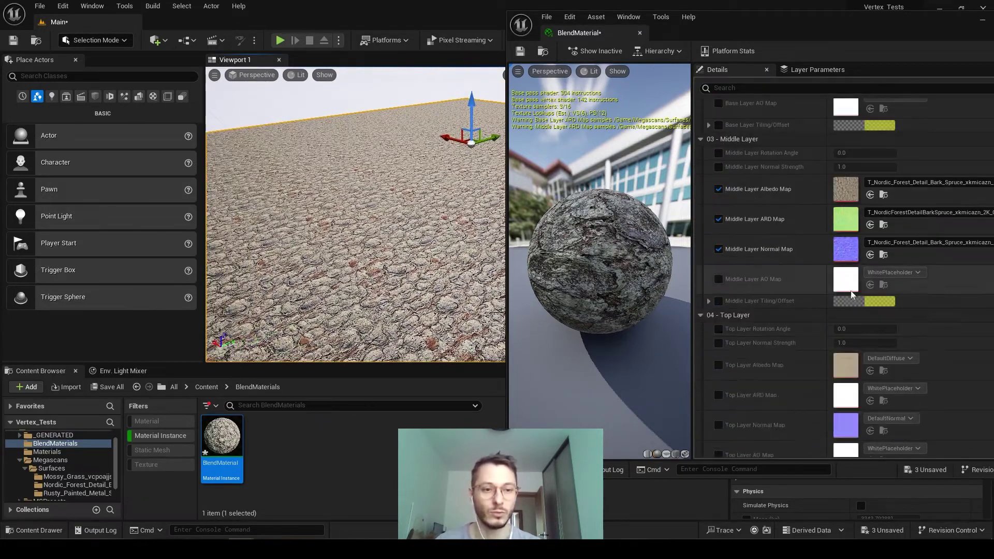
scroll(796, 223, up, 2)
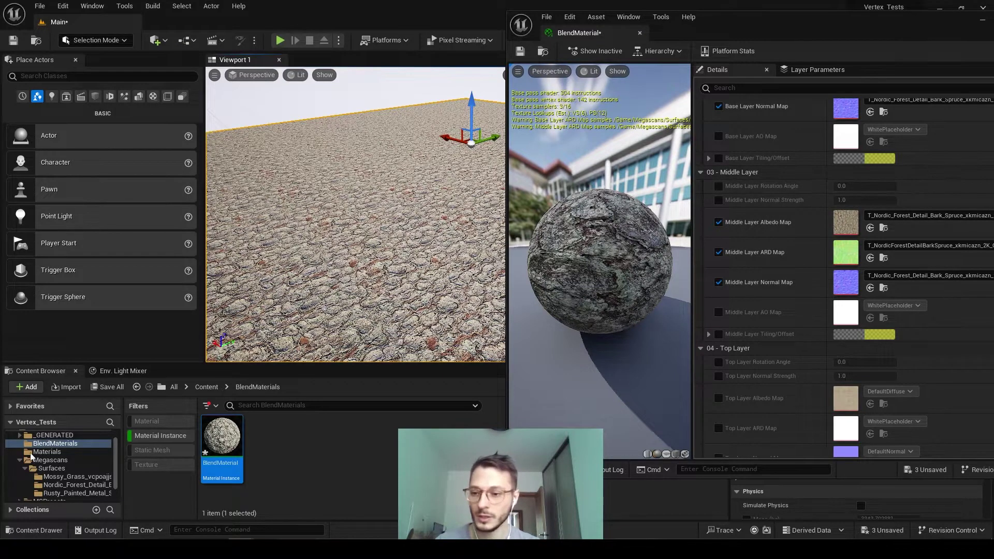
Set BlendMaterial's Middle Layer Albedo Map to the T_Mossy_Grass_vcpoajjs_2K_D texture from the Mossy Grass folder
click(59, 469)
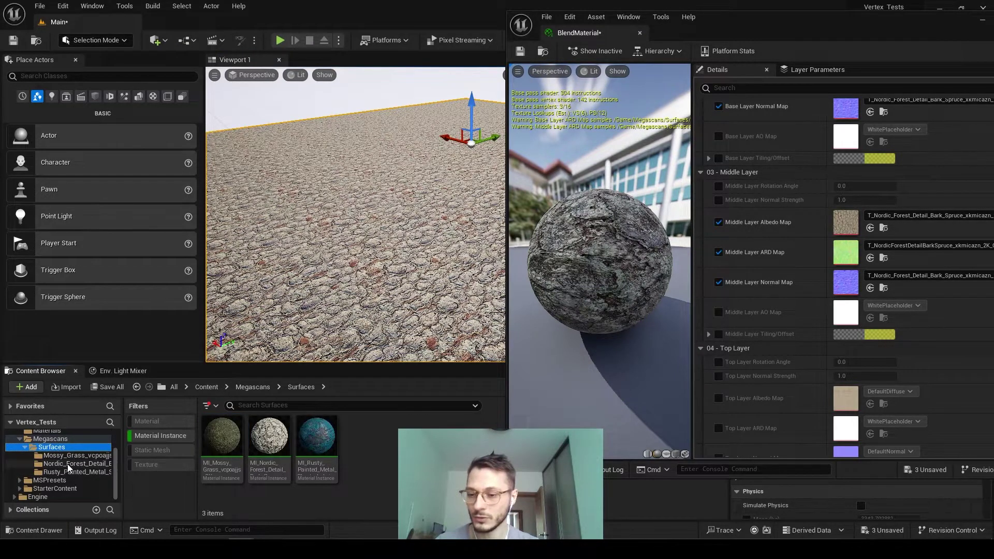
click(70, 456)
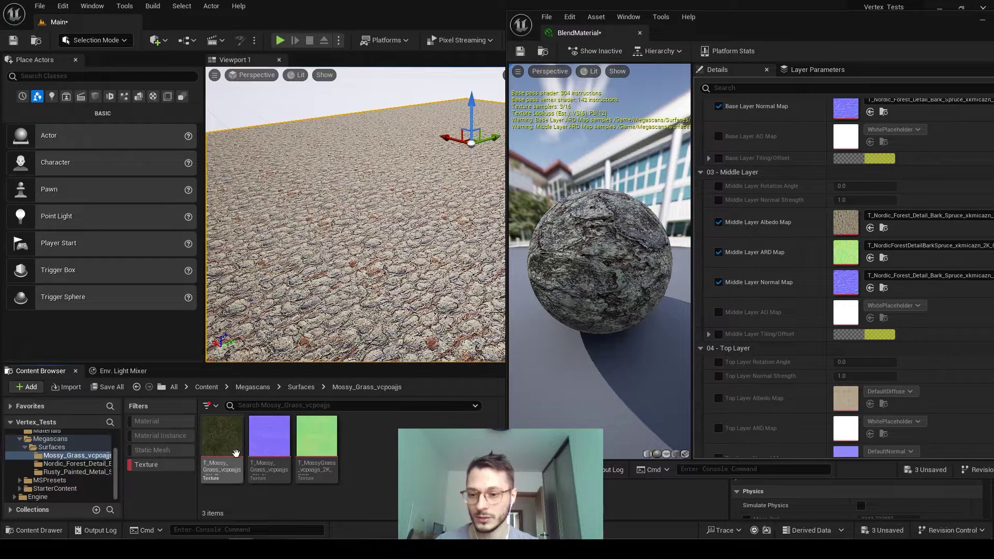
click(236, 454)
click(146, 464)
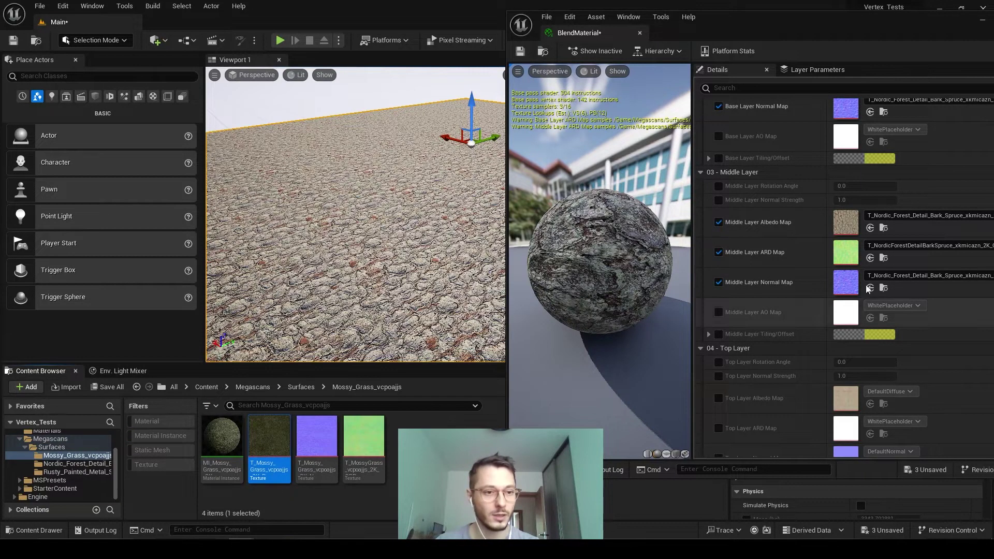
click(870, 228)
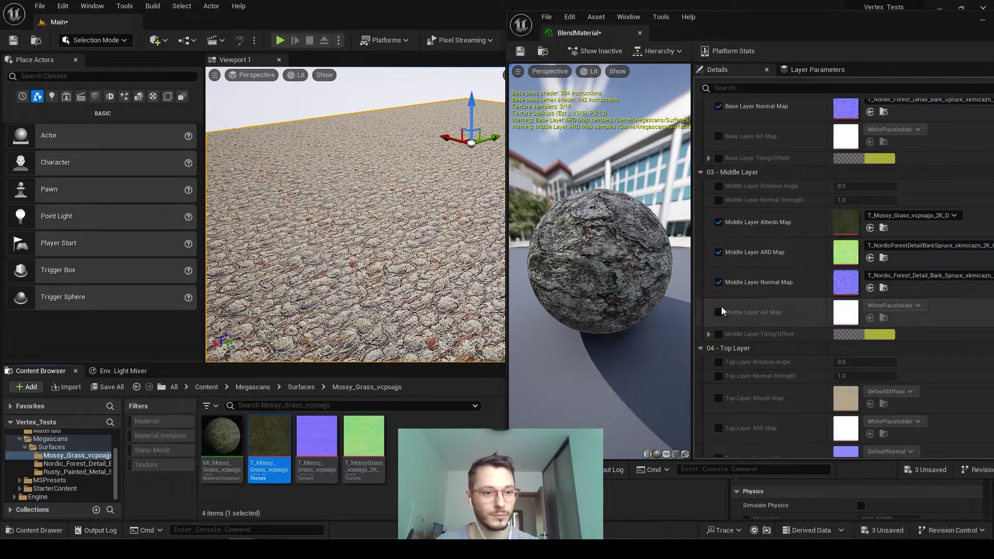
Set BlendMaterial's Middle Layer Normal Map to T_Mossy_Grass_vcpoajjs_2K_N and its Middle Layer ARD Map to T_MossyGrass_vcpoajjs_2K_ORDp
drag(317, 440, 846, 280)
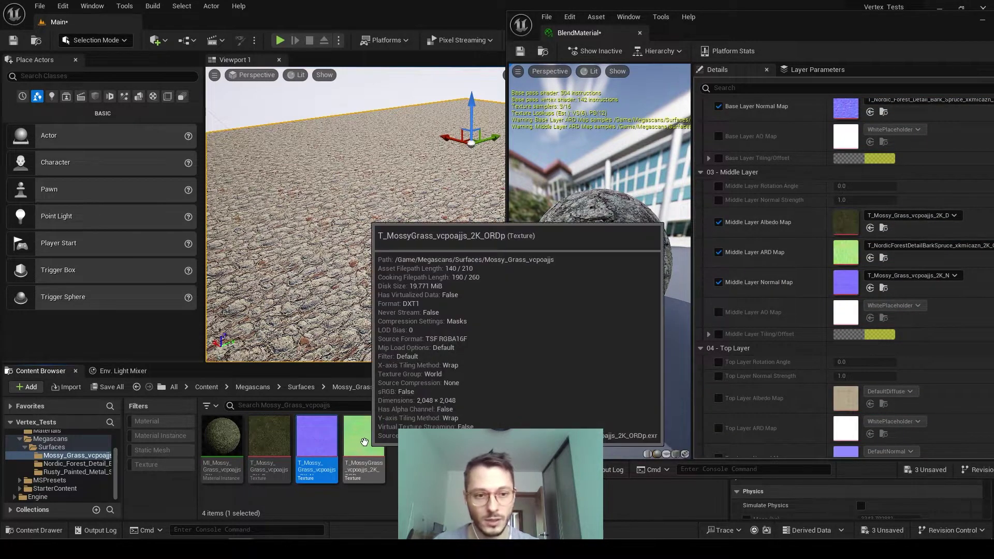
drag(364, 442, 846, 254)
Enable the Top Layer Albedo, ARD and Normal Map parameters in BlendMaterial
scroll(775, 311, down, 2)
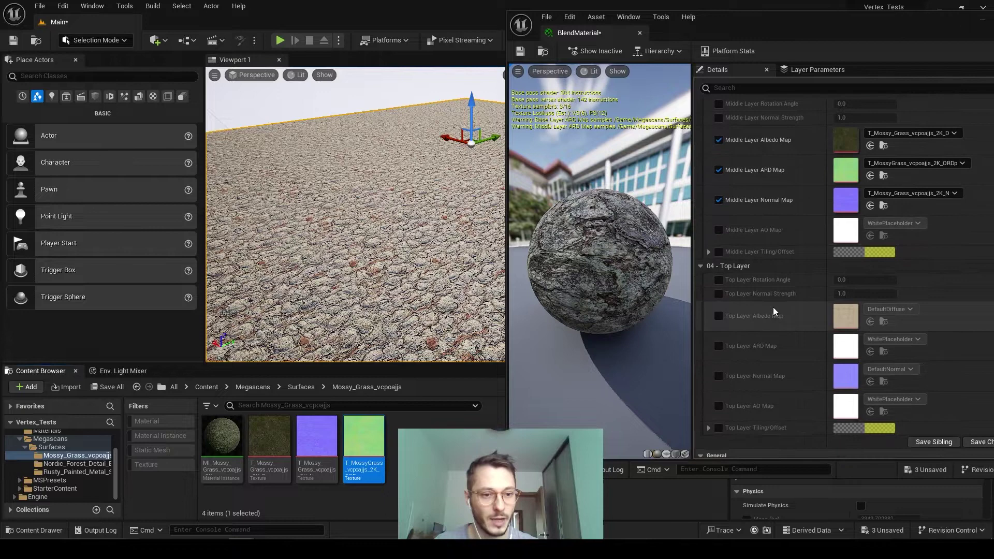
scroll(773, 312, down, 2)
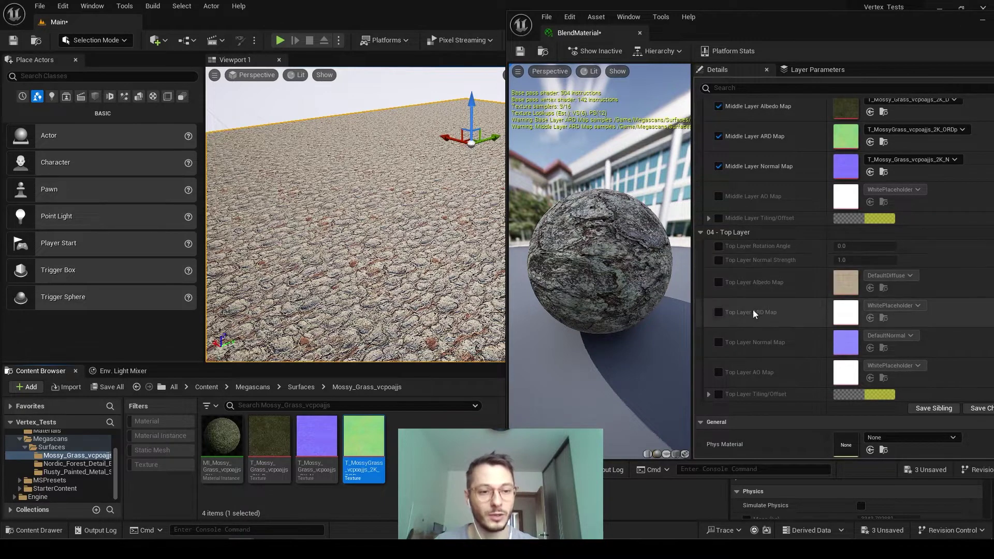
click(719, 282)
click(719, 312)
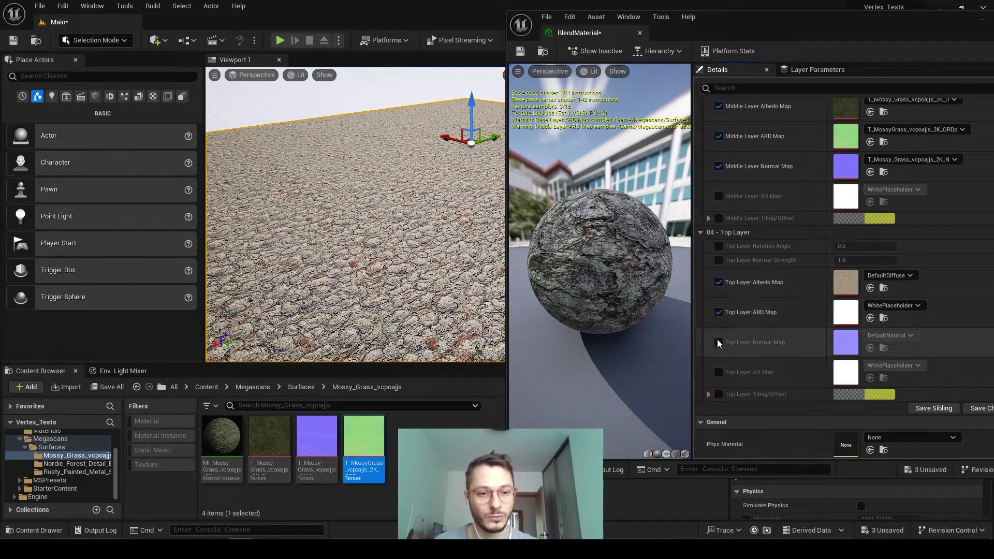
click(719, 342)
Assign the Rusty_Painted_Metal_Sheet albedo, normal and packed ARD textures to BlendMaterial's matching Top Layer maps
click(66, 464)
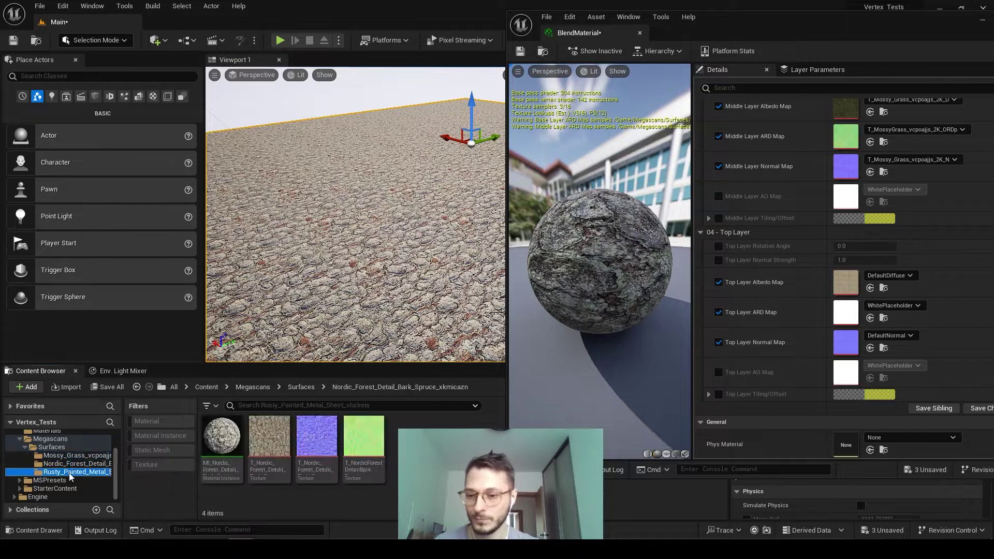
click(70, 471)
click(265, 446)
drag(265, 446, 847, 282)
drag(317, 441, 842, 341)
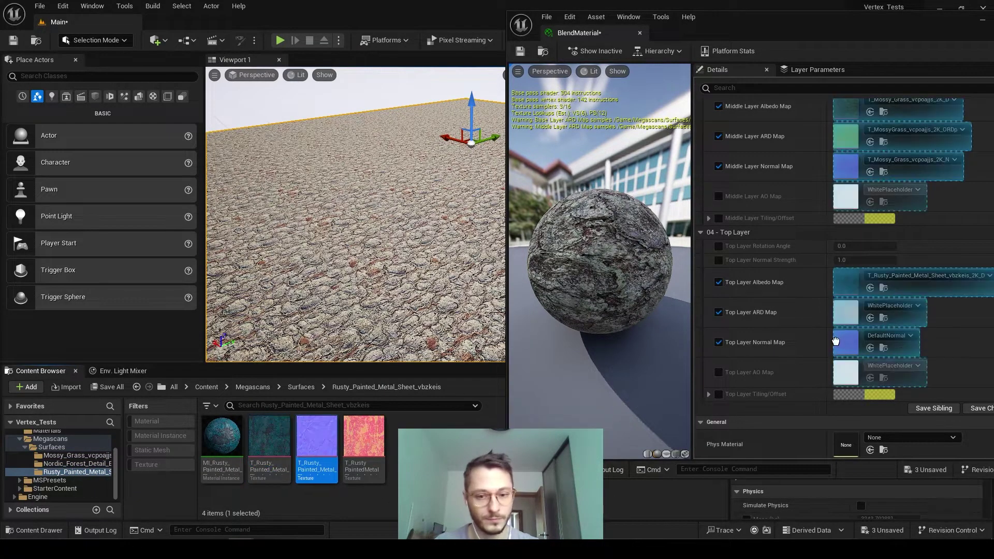
click(364, 437)
drag(364, 438, 845, 315)
Switch the level editor to Mesh Paint mode and activate the Paint tool for vertex colors on the floor
mouse_move(251, 283)
right_down()
mouse_move(275, 280)
mouse_move(252, 285)
right_up()
drag(810, 22, 847, 28)
scroll(801, 243, up, 5)
scroll(798, 241, up, 9)
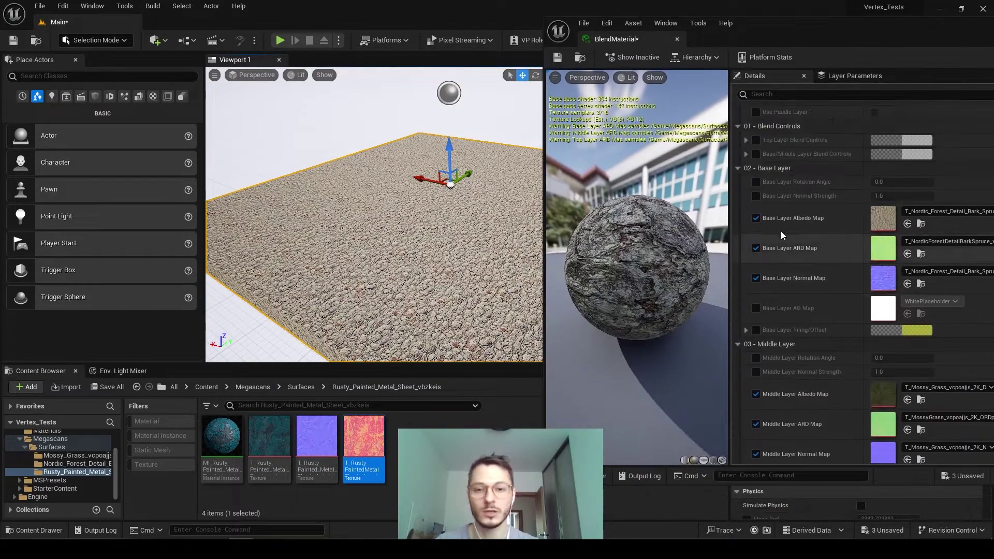
scroll(362, 217, up, 5)
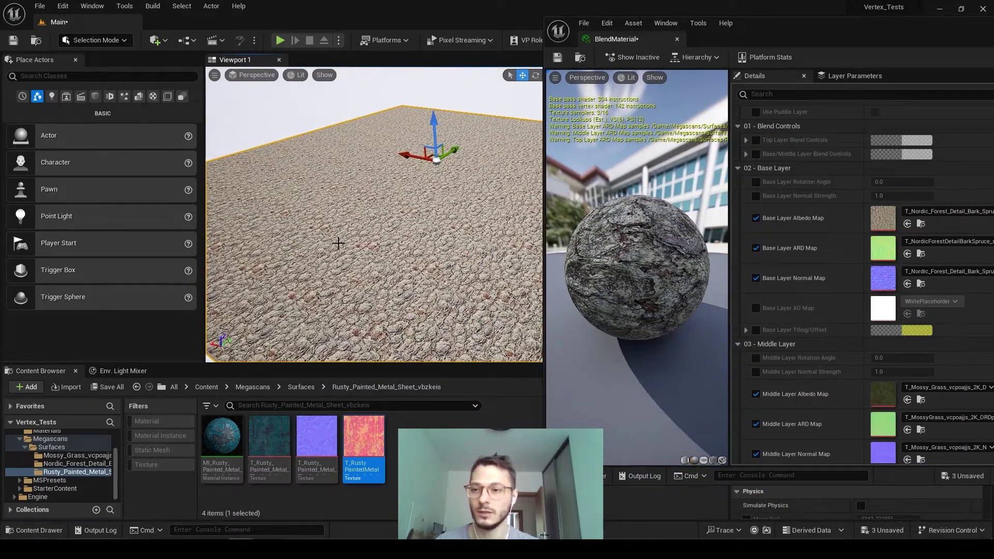
click(89, 41)
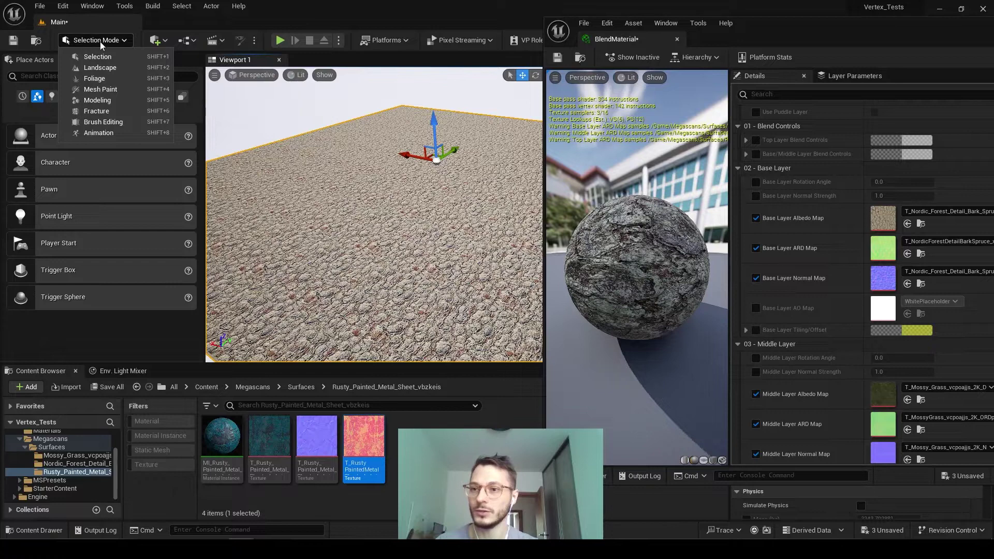
click(101, 89)
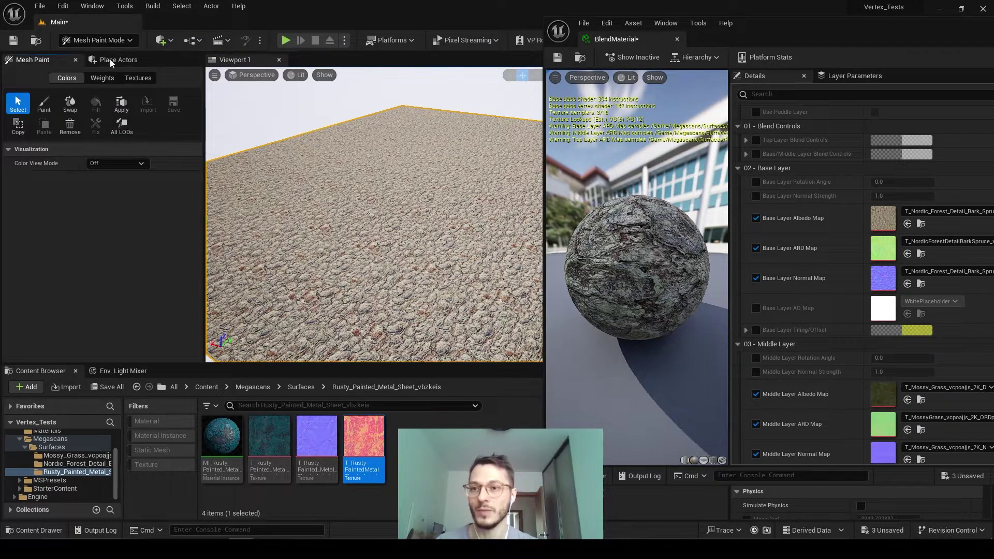
click(44, 103)
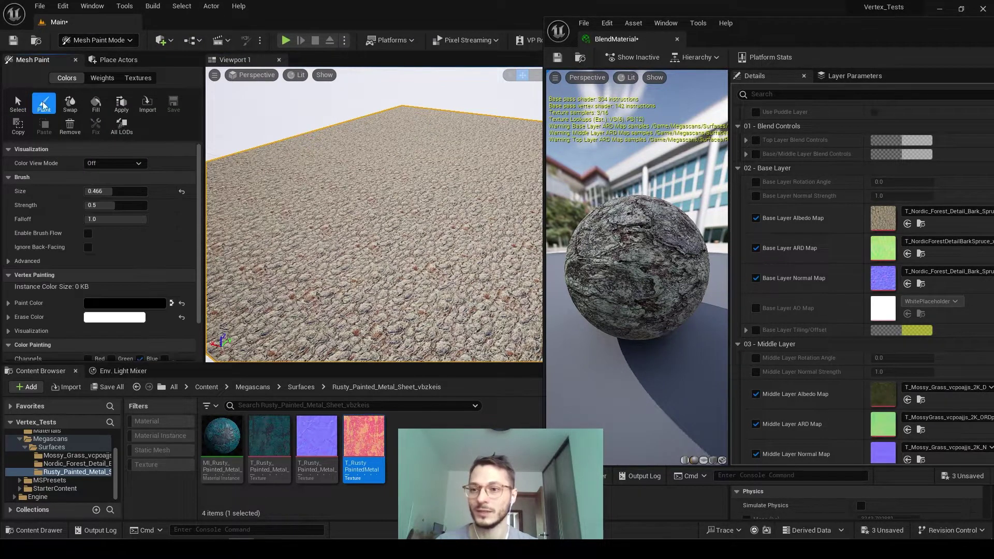
Set the vertex Paint Color to black and the Erase Color to white, with only the Red channel enabled
scroll(74, 260, down, 3)
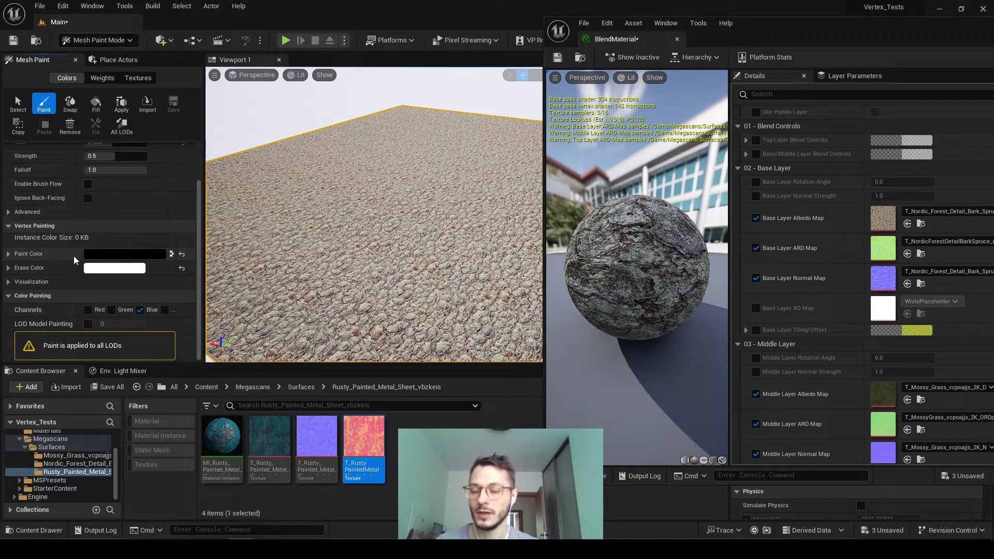
click(182, 256)
click(182, 268)
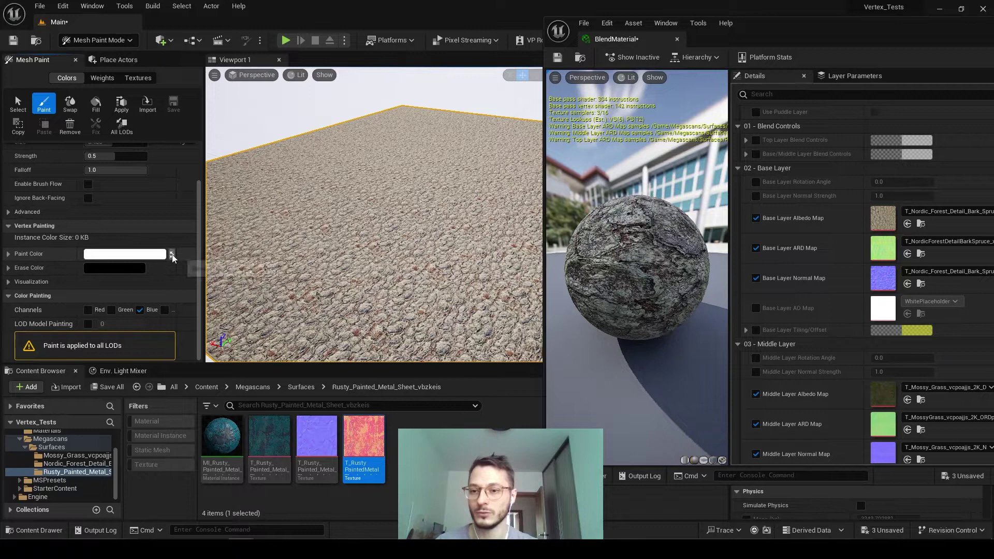
click(172, 254)
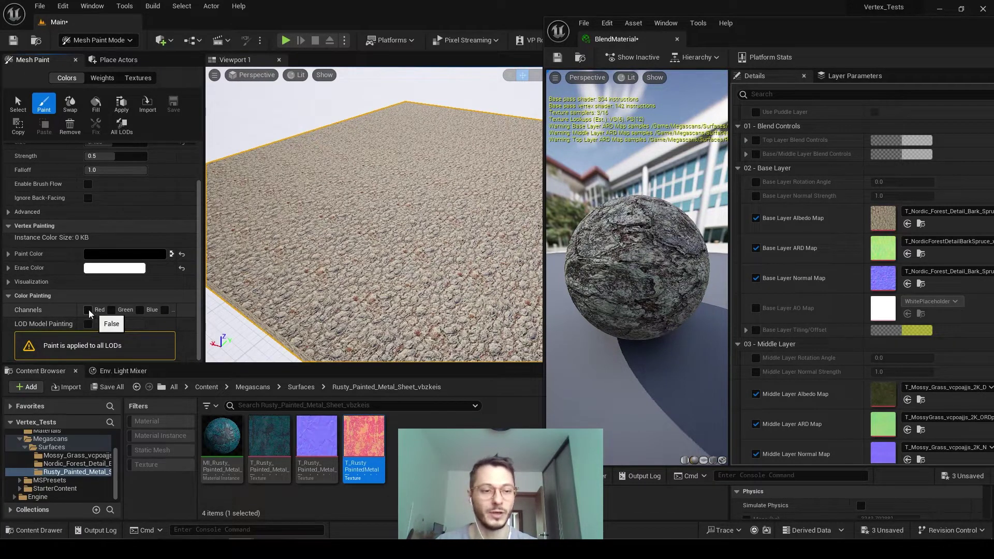
scroll(804, 238, down, 2)
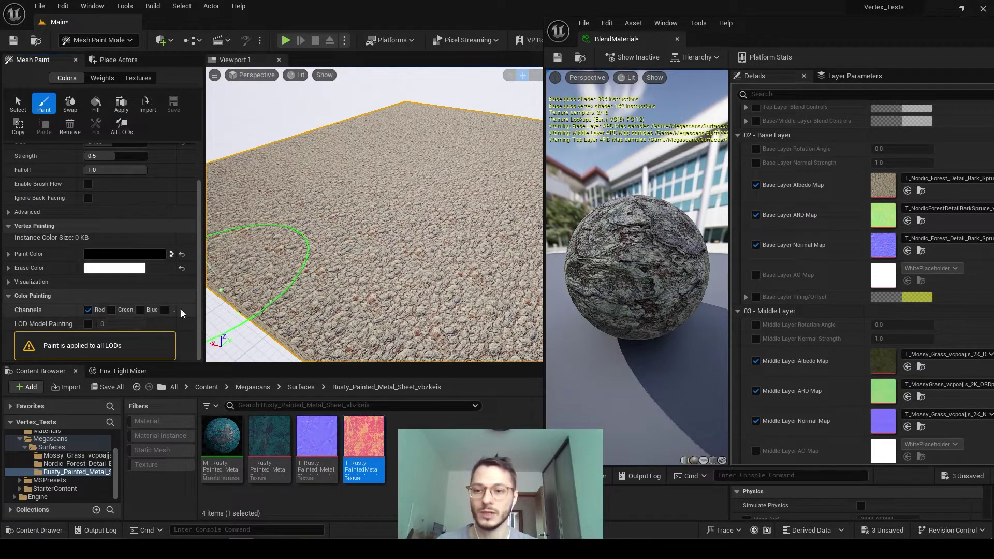
scroll(830, 206, down, 3)
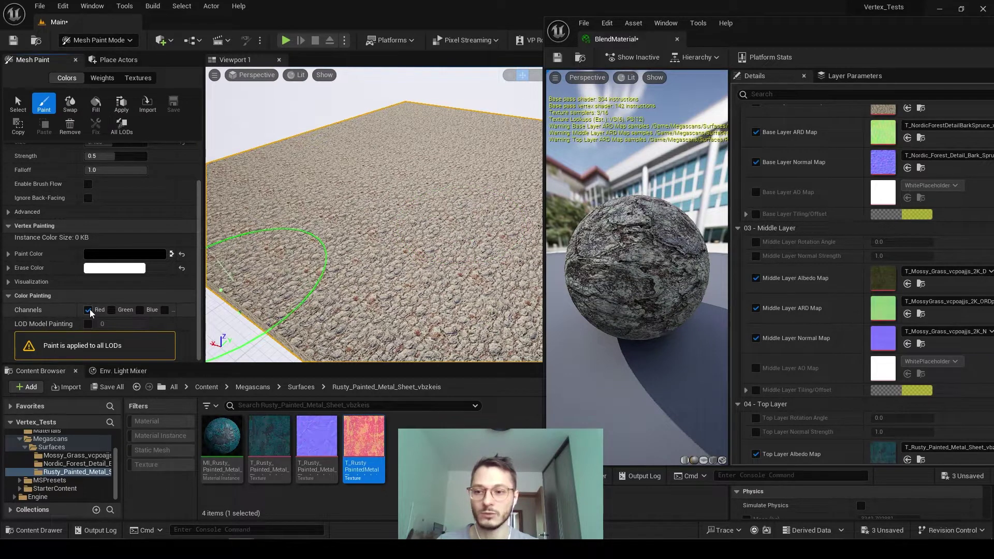
scroll(764, 309, down, 3)
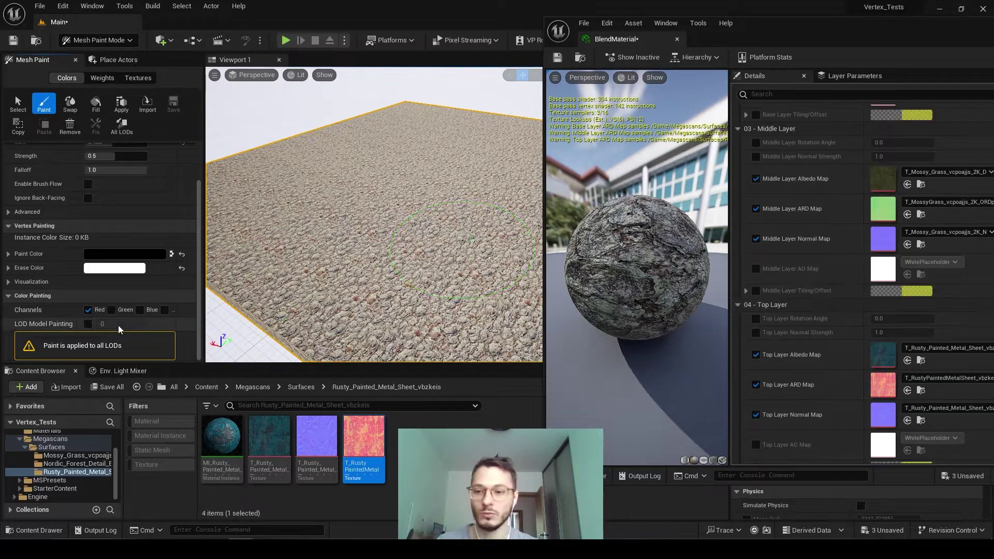
Try to paint the floor's vertices in black on the Red channel
right_drag(462, 217, 158, 285)
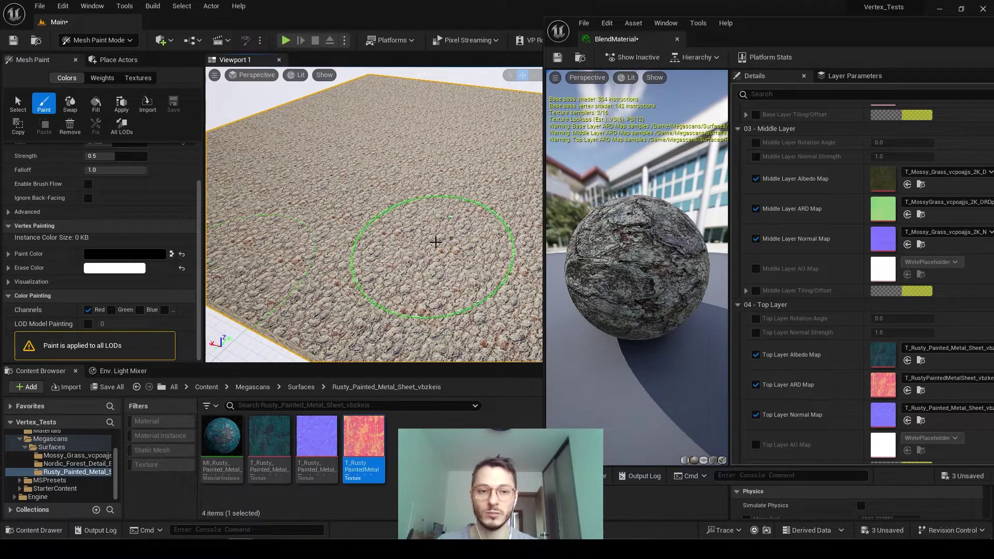
scroll(791, 308, up, 4)
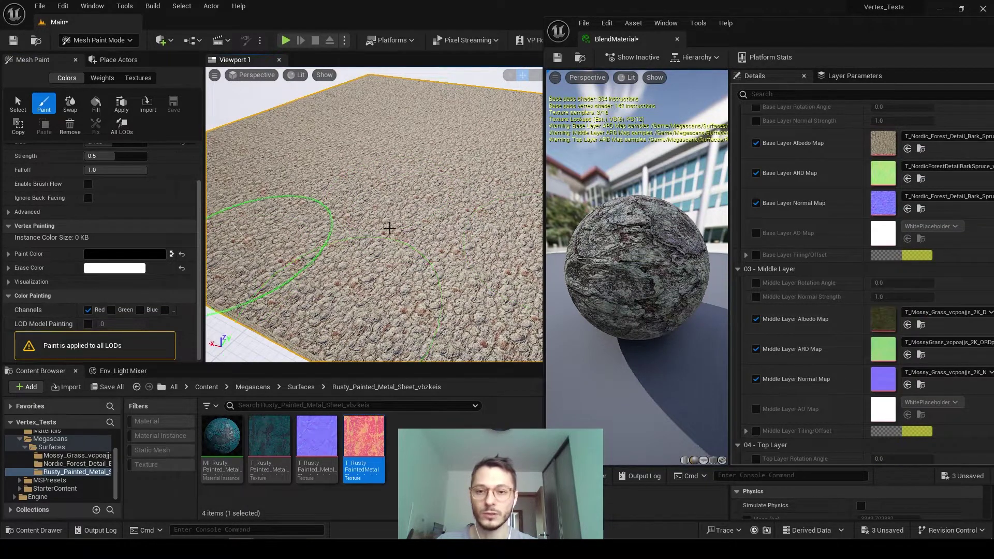
right_drag(401, 211, 182, 306)
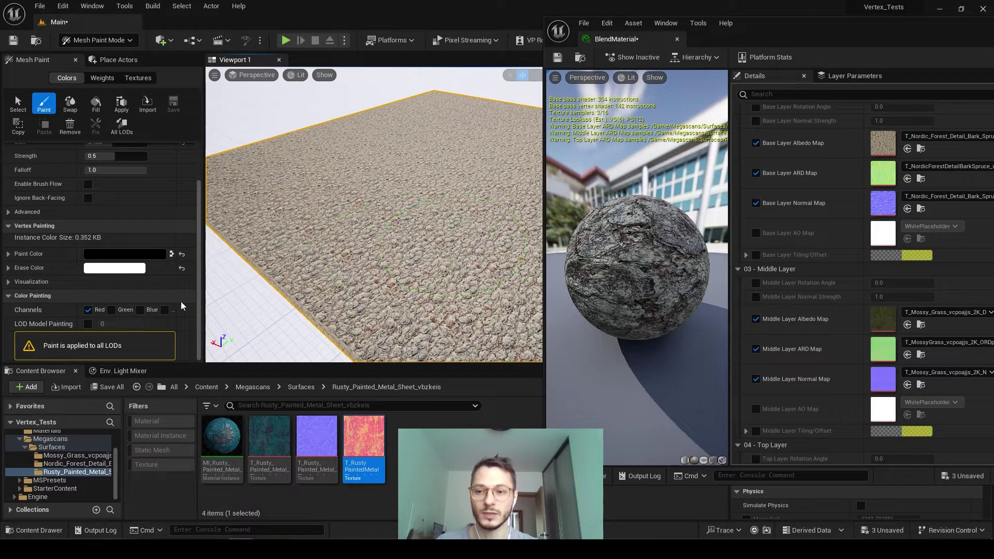
click(89, 310)
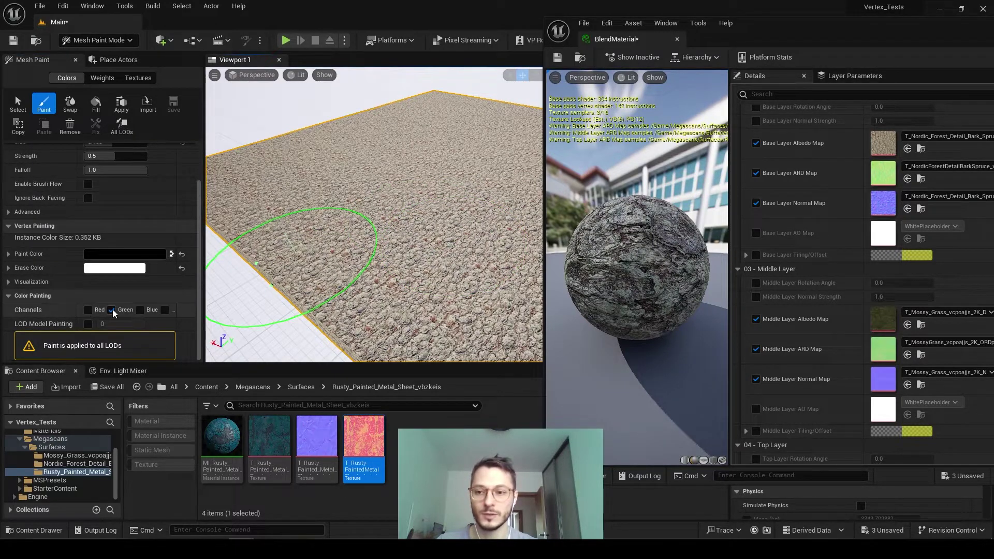
click(88, 312)
right_drag(326, 239, 450, 222)
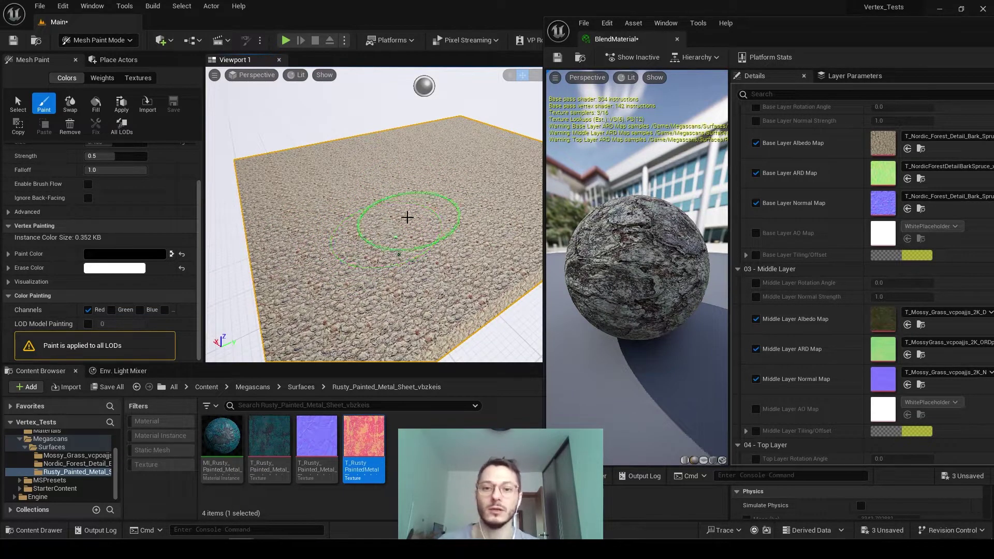
right_drag(408, 218, 404, 274)
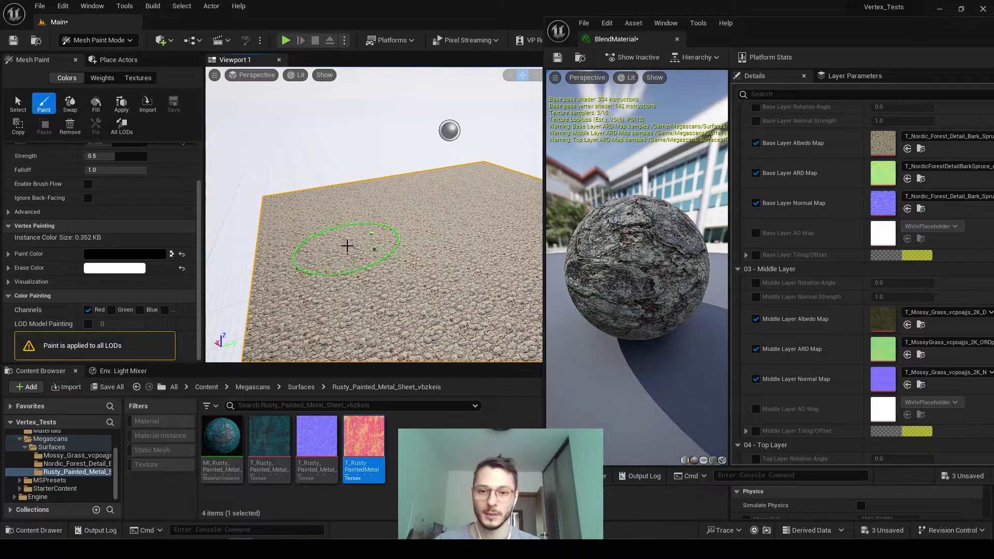
scroll(347, 245, up, 3)
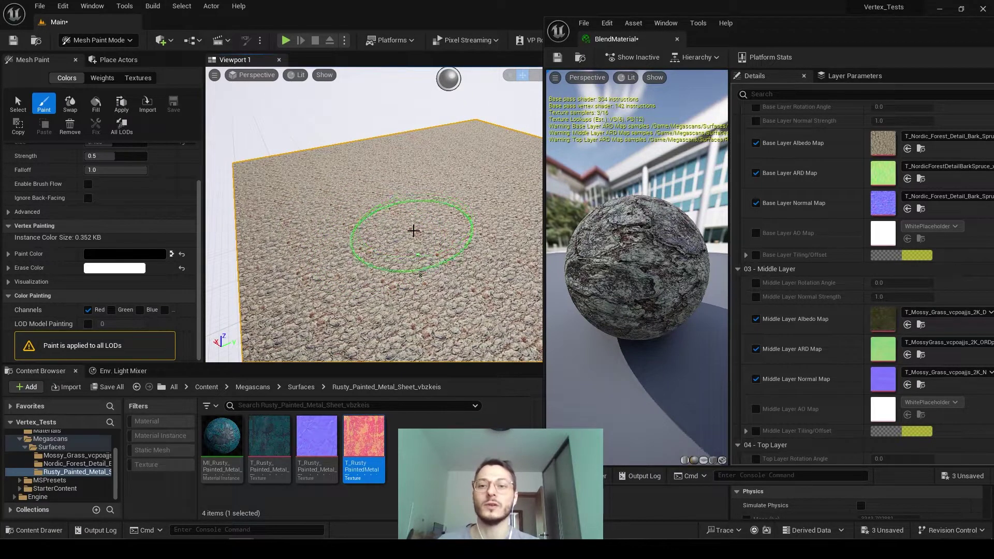
click(130, 40)
click(98, 57)
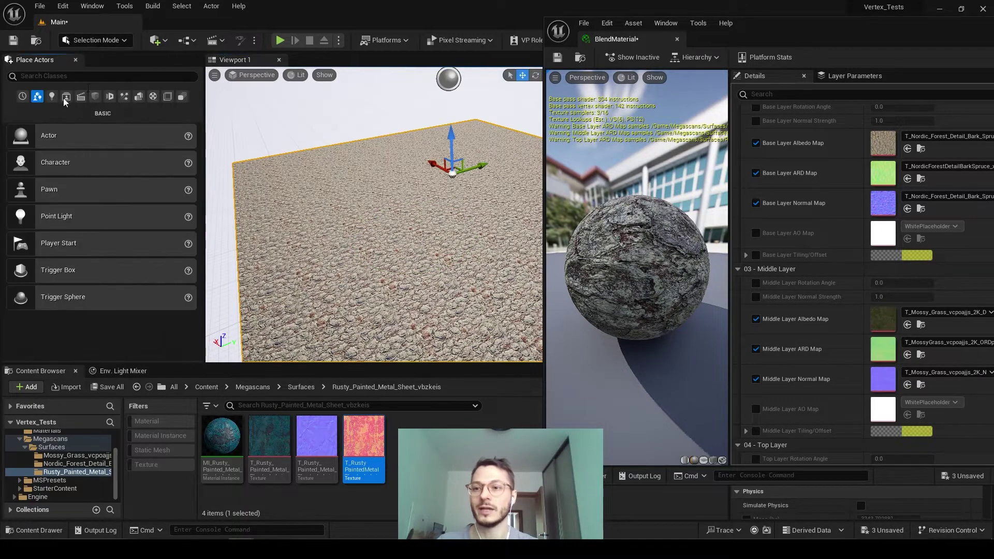
click(95, 97)
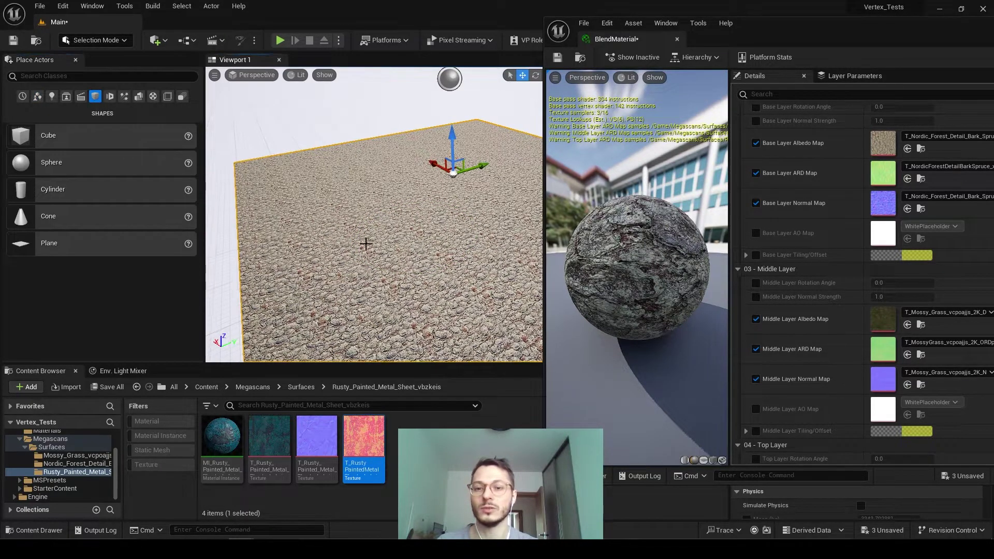
drag(113, 140, 342, 208)
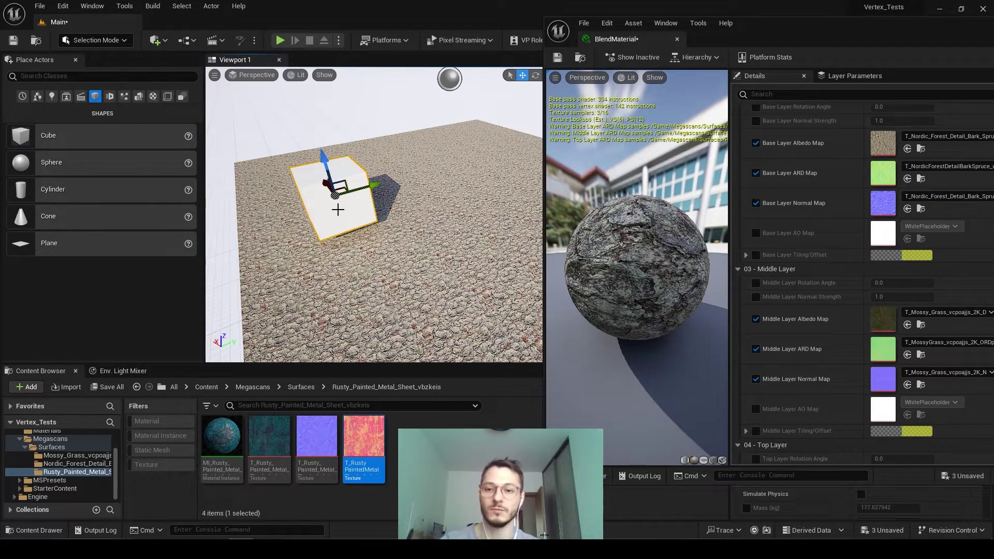
key(Delete)
Search the project plugins for "modeling" and check whether Modeling Tools Editor Mode is enabled
click(96, 40)
click(62, 5)
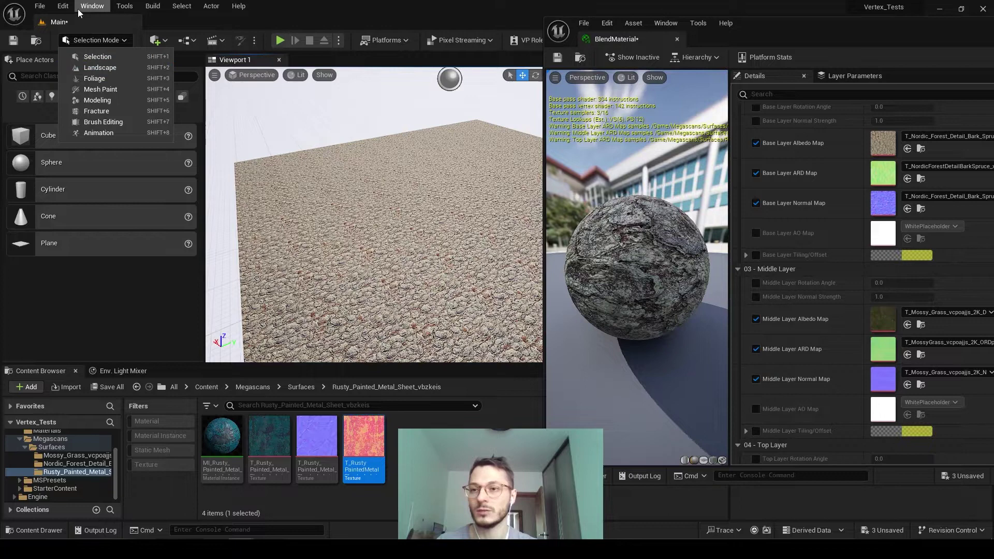
click(87, 165)
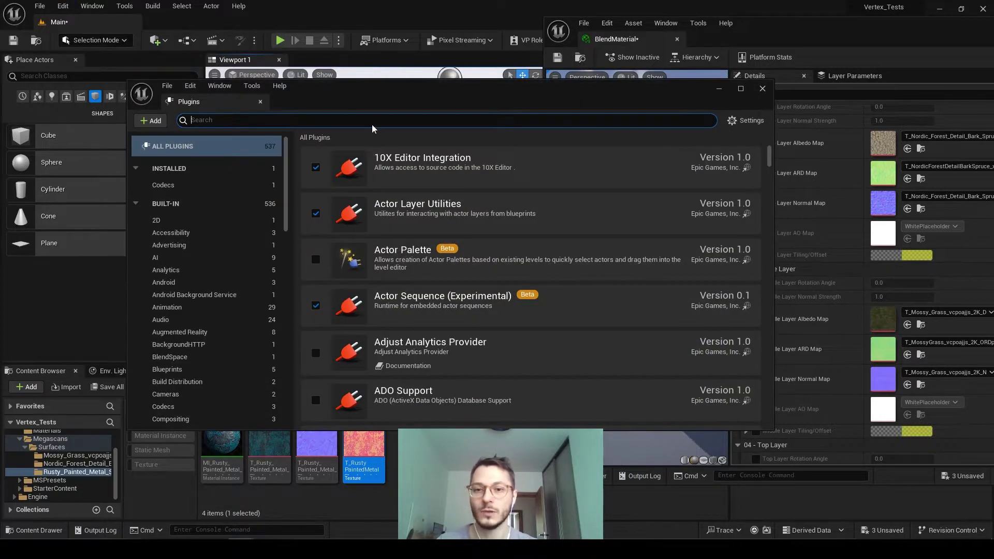
text(model)
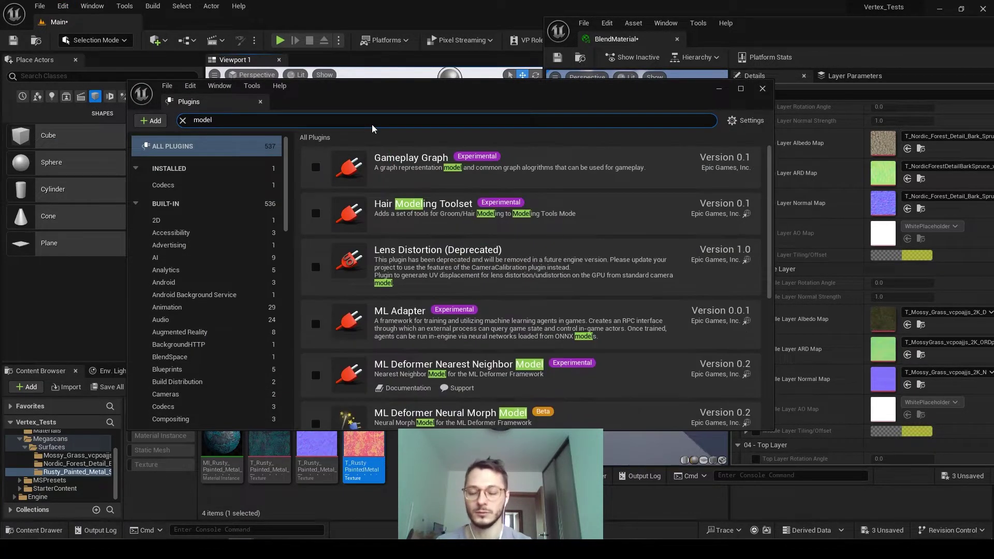
text(ing)
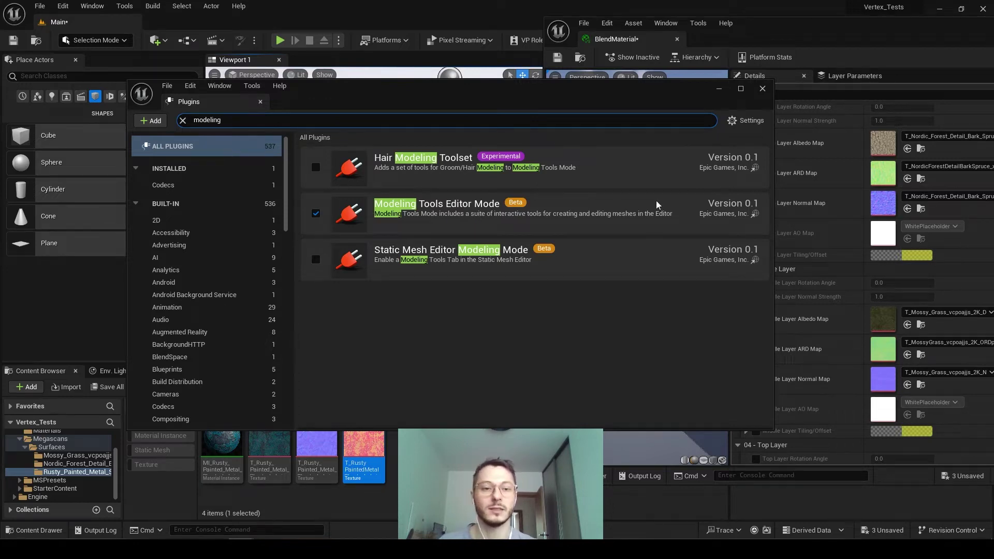
click(763, 89)
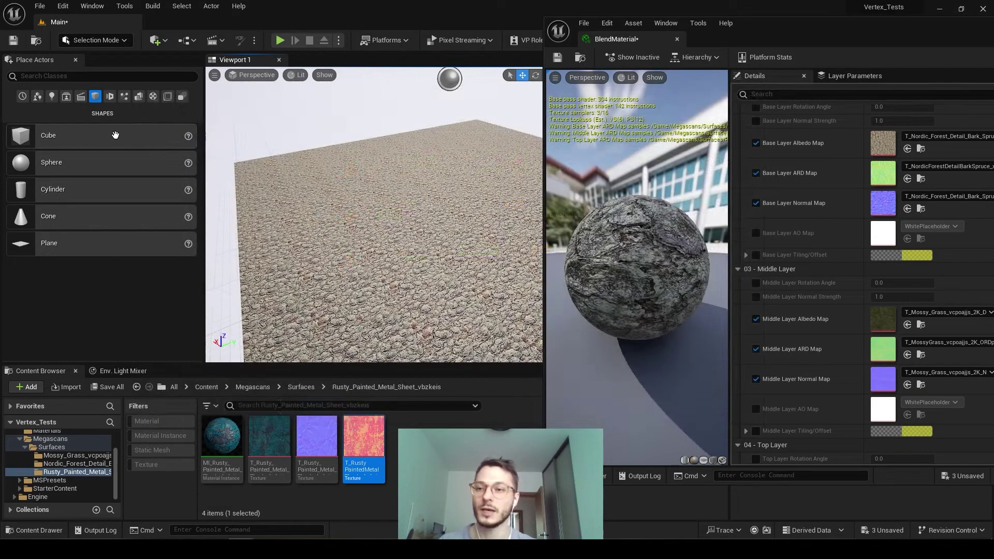
Switch the level editor to Modeling mode and place a new box on the textured floor
click(83, 41)
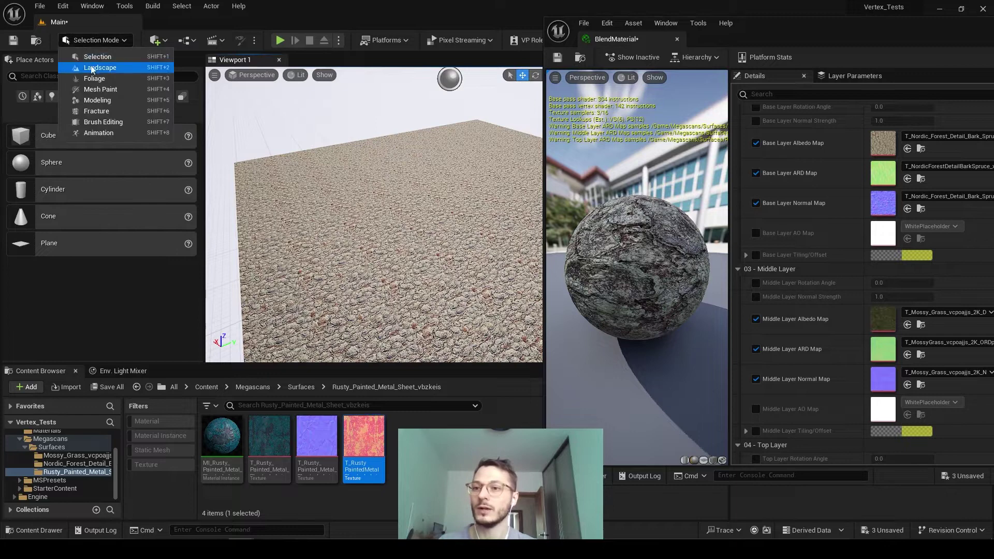
click(101, 103)
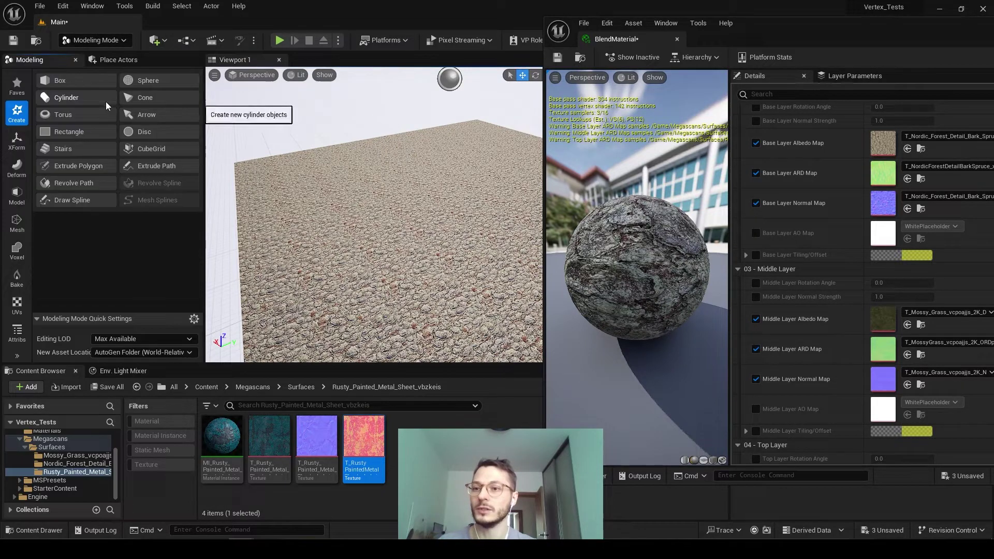
click(77, 82)
click(398, 251)
right_drag(423, 273, 404, 291)
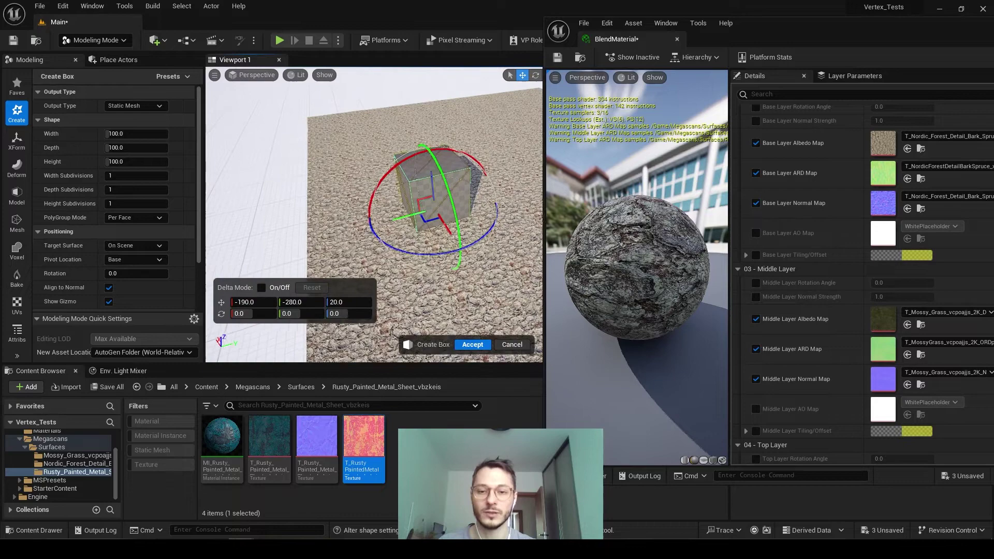
key(w)
mouse_move(422, 199)
right_down()
mouse_move(428, 219)
mouse_move(422, 199)
right_up()
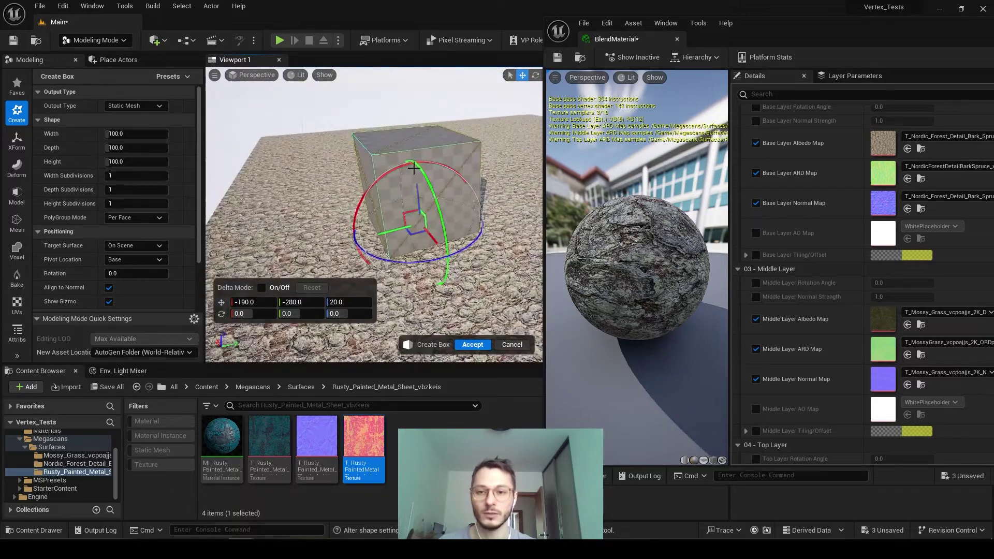
Check the Show Wireframe option in the new box's material settings and inspect the box's existing subdivisions
scroll(95, 269, down, 3)
scroll(85, 269, down, 3)
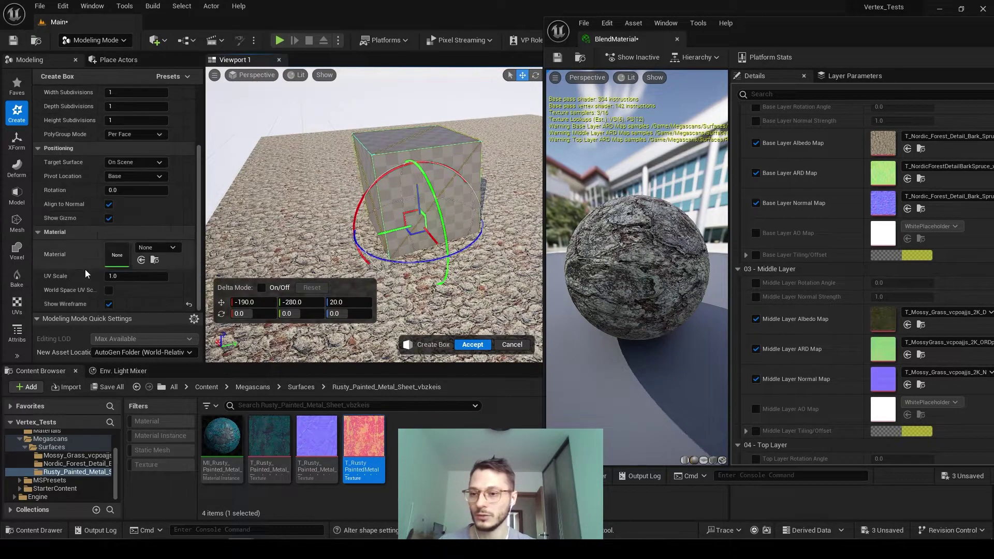
click(110, 304)
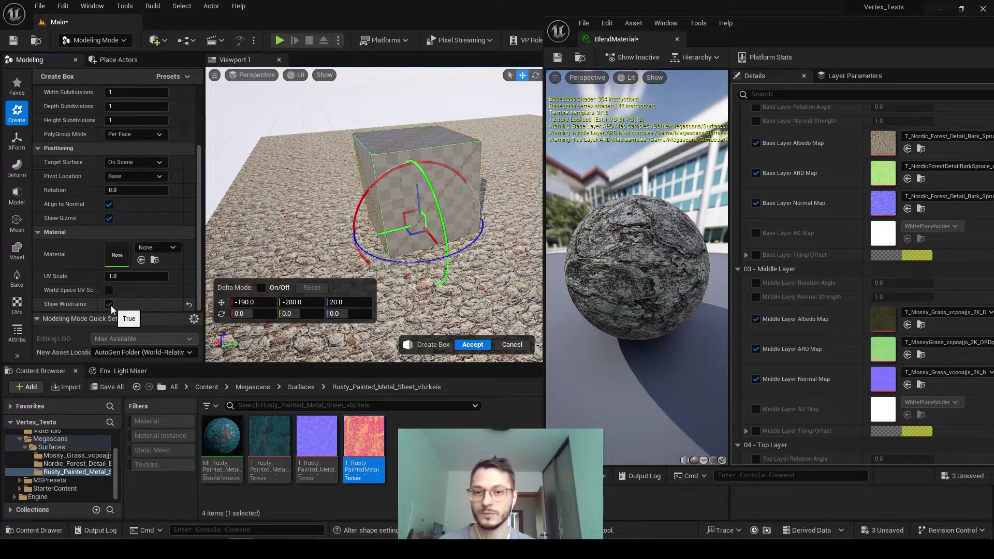
key(w)
mouse_move(336, 164)
right_down()
mouse_move(343, 159)
mouse_move(336, 164)
right_up()
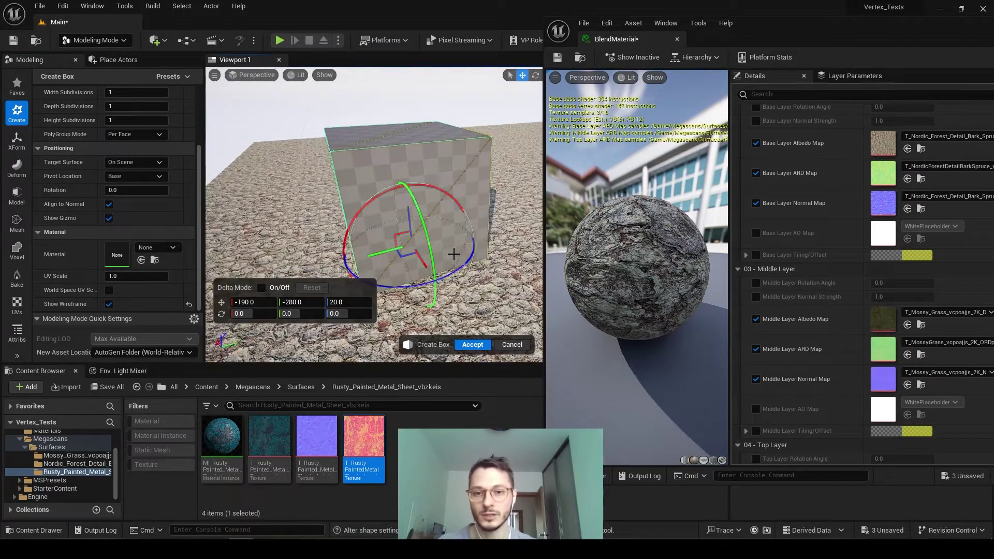
Set the box's Width Subdivisions and Height Subdivisions to 100 and accept its creation
scroll(130, 139, up, 3)
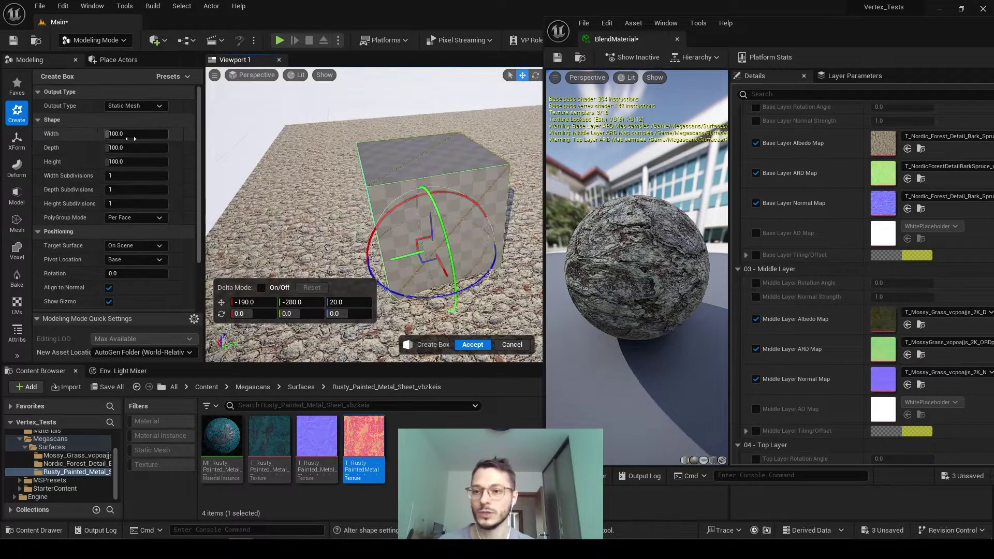
drag(114, 178, 127, 175)
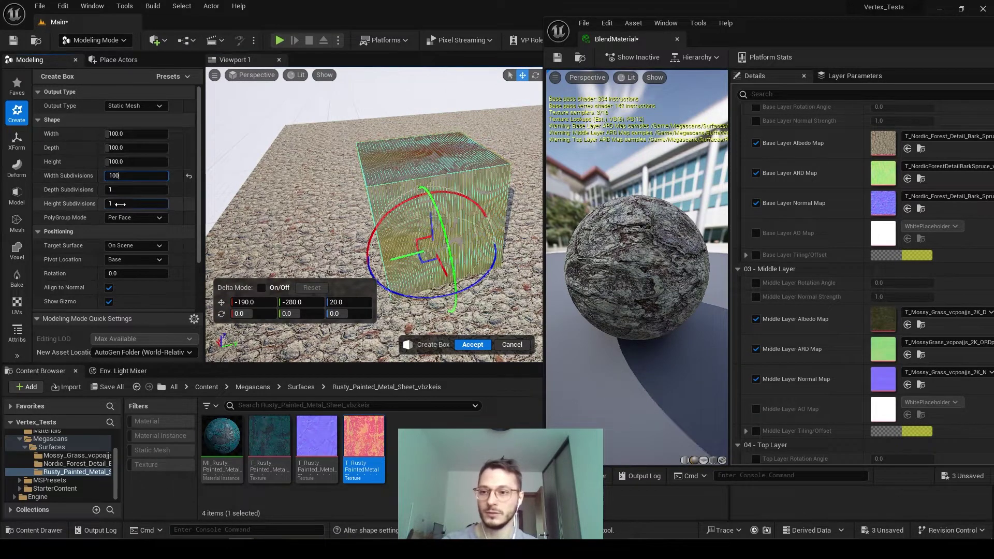
click(120, 204)
text(100)
click(92, 205)
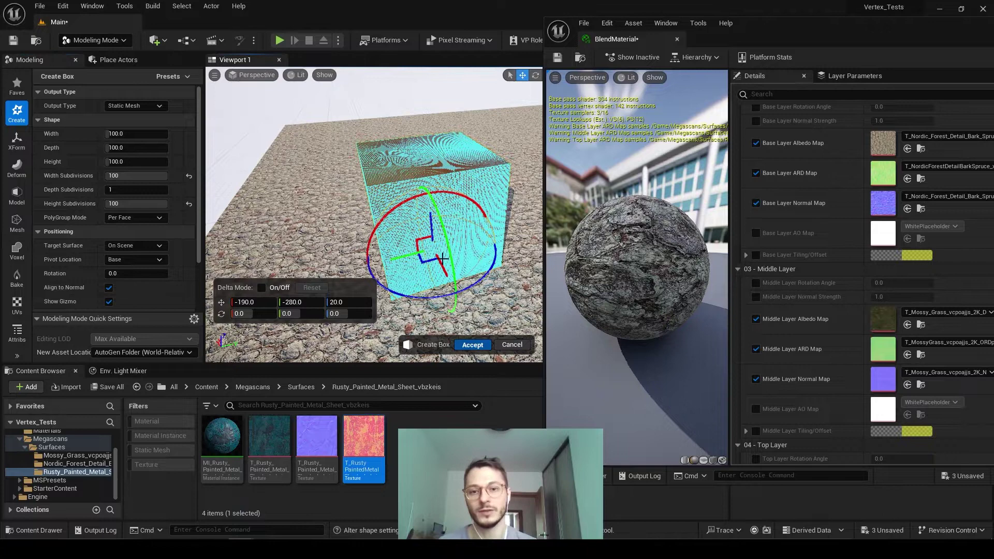
click(469, 345)
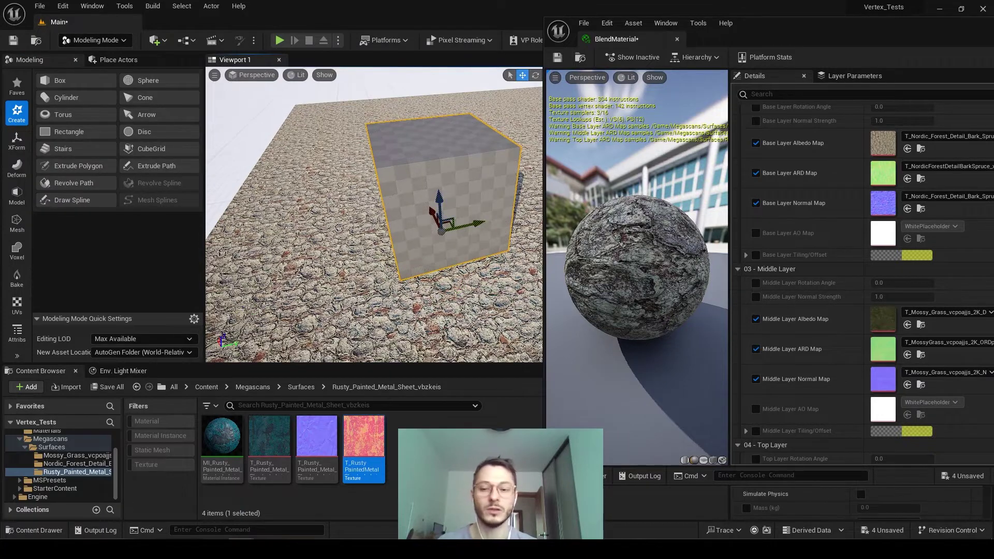
Apply the BlendMaterial instance from the BlendMaterials folder to the new box
click(64, 445)
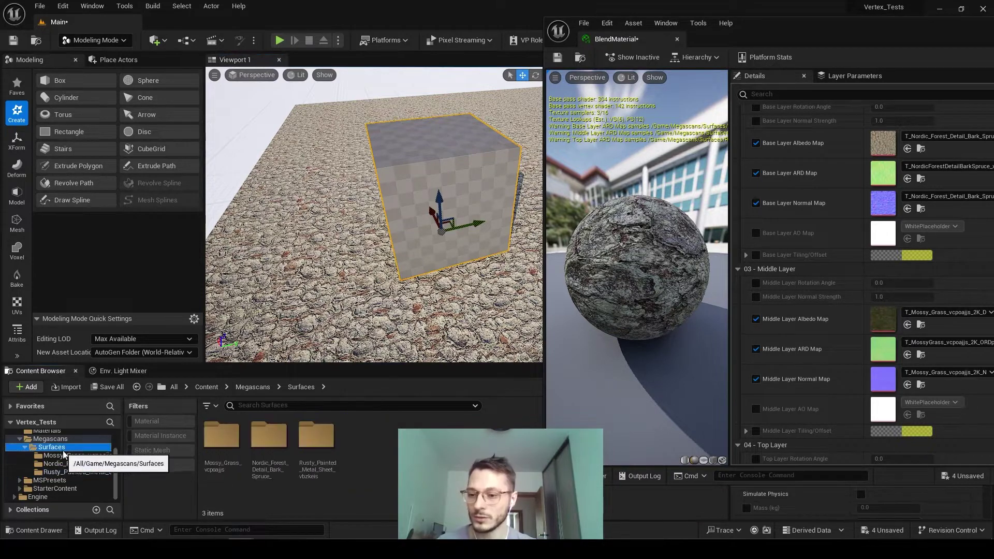
scroll(63, 449, up, 3)
click(58, 460)
scroll(73, 476, down, 2)
drag(222, 436, 425, 197)
key(w)
mouse_move(426, 197)
right_down()
mouse_move(437, 191)
mouse_move(428, 192)
right_up()
key(w)
key(s)
Switch to Mesh Paint mode and activate the Paint tool for vertex colors on the box
click(96, 40)
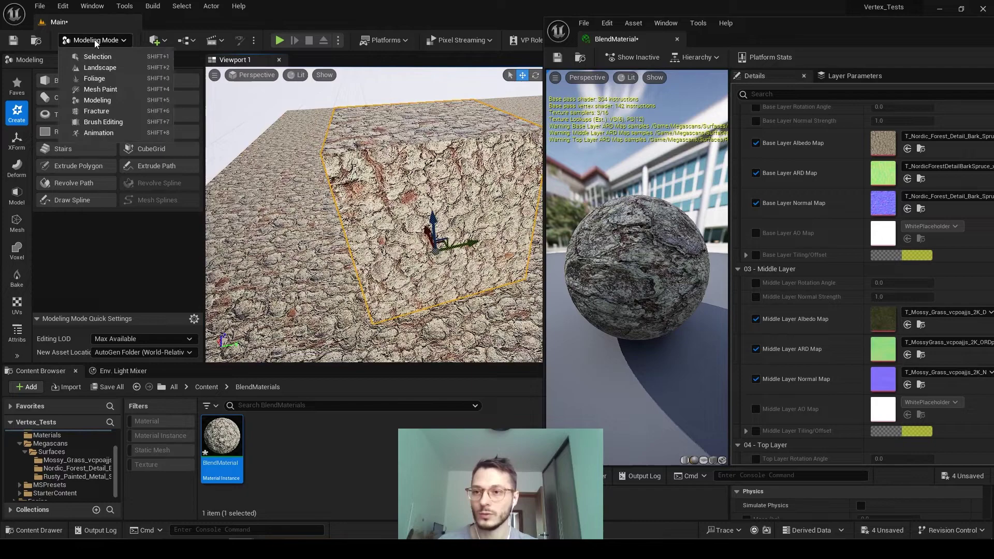
click(107, 91)
click(44, 102)
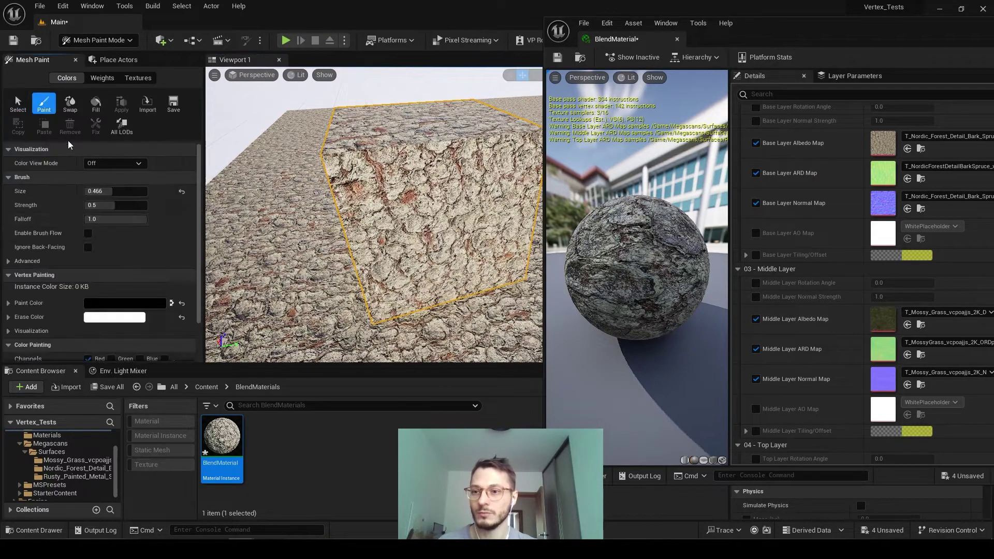
scroll(393, 223, up, 5)
key(w)
mouse_move(404, 150)
right_down()
mouse_move(388, 149)
mouse_move(414, 145)
mouse_move(337, 182)
mouse_move(356, 207)
mouse_move(376, 191)
mouse_move(435, 189)
mouse_move(388, 197)
mouse_move(414, 203)
right_up()
key(s)
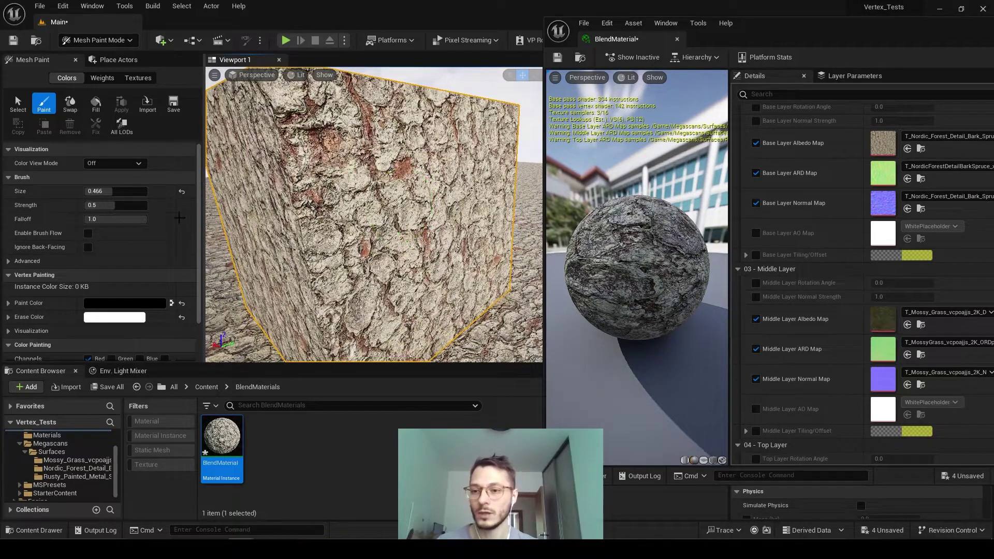
Paint a mossy grass middle-layer patch on the box's front face in black on the Red channel
scroll(62, 282, down, 3)
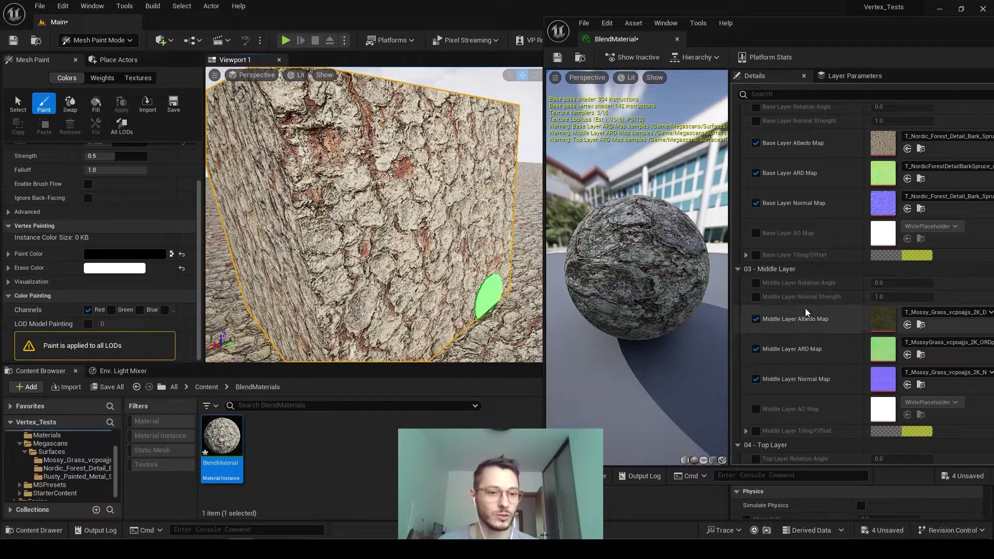
scroll(889, 271, down, 3)
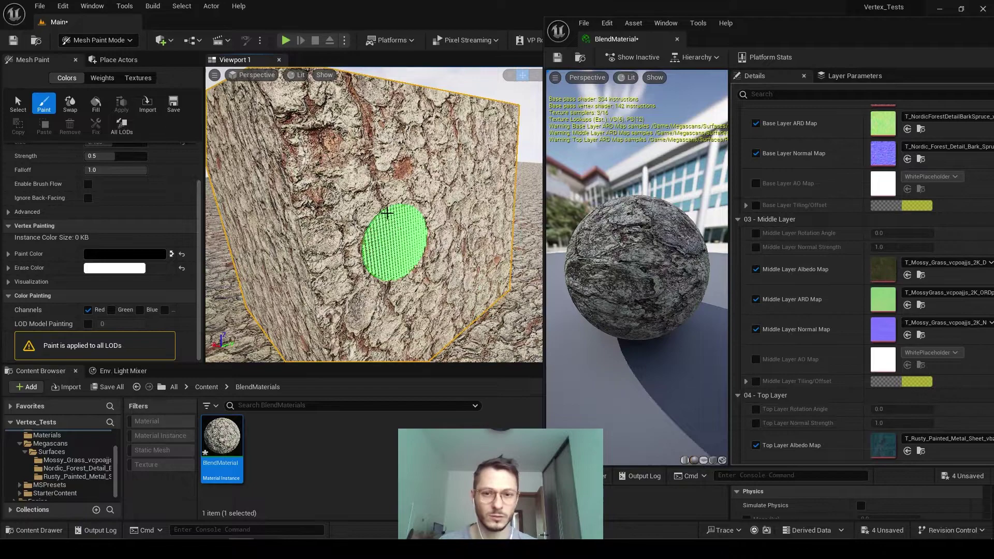
drag(380, 205, 348, 228)
mouse_move(334, 231)
right_down()
mouse_move(399, 249)
mouse_move(384, 233)
right_up()
key(w)
mouse_move(384, 233)
mouse_down()
mouse_move(348, 233)
mouse_move(372, 202)
mouse_move(383, 204)
mouse_up()
key(s)
mouse_move(383, 205)
right_down()
mouse_move(427, 240)
mouse_move(409, 236)
right_up()
Set the brush size to 0.386 and strength to 0.364, and extend the grass patch across the box face
scroll(83, 204, up, 3)
drag(104, 193, 108, 219)
mouse_move(305, 223)
mouse_down()
mouse_move(415, 167)
mouse_move(450, 222)
mouse_move(452, 207)
mouse_move(474, 236)
mouse_move(473, 195)
mouse_move(444, 251)
mouse_up()
drag(129, 219, 147, 219)
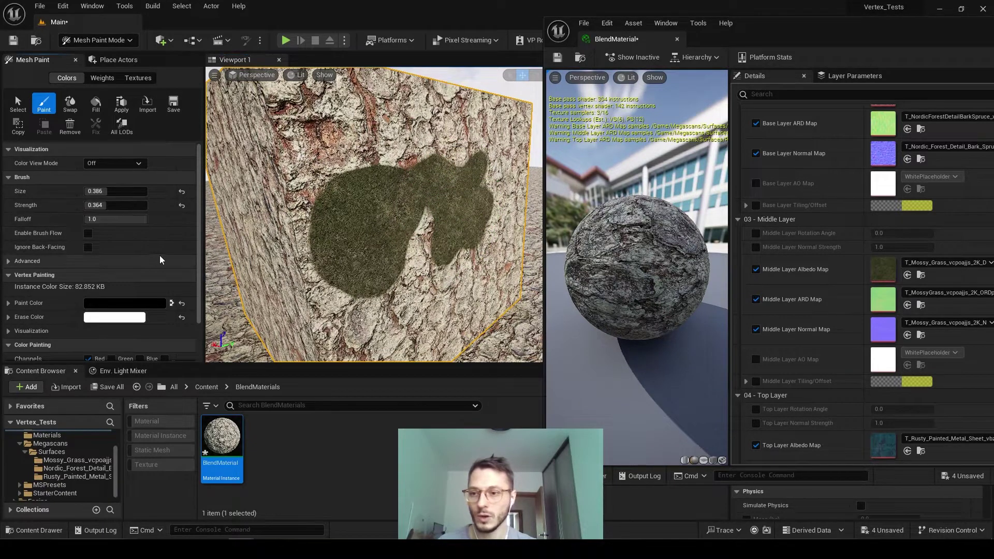
Enable only the Green channel and paint a rusty metal top-layer patch above the grass on the box face
scroll(63, 246, down, 3)
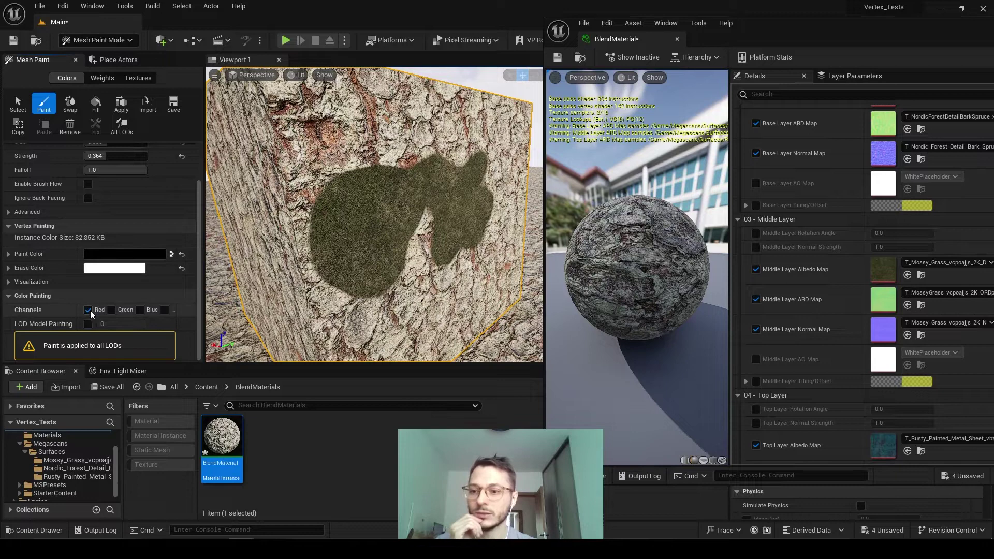
click(110, 311)
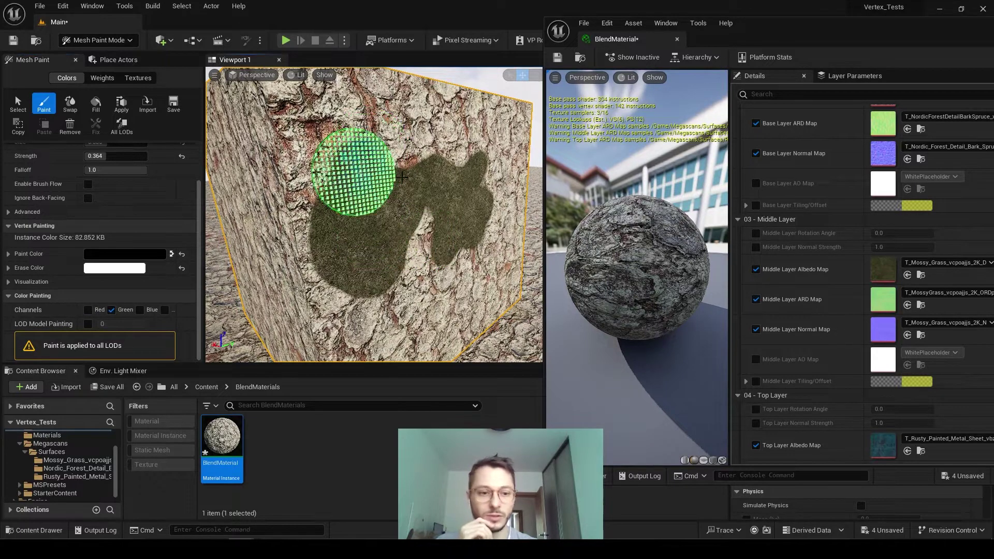
click(354, 172)
scroll(827, 396, down, 1)
scroll(827, 397, down, 1)
mouse_move(386, 161)
mouse_down()
mouse_move(378, 156)
mouse_move(417, 152)
mouse_up()
mouse_move(442, 214)
right_down()
mouse_move(428, 251)
mouse_move(429, 240)
mouse_move(470, 220)
mouse_move(404, 223)
right_up()
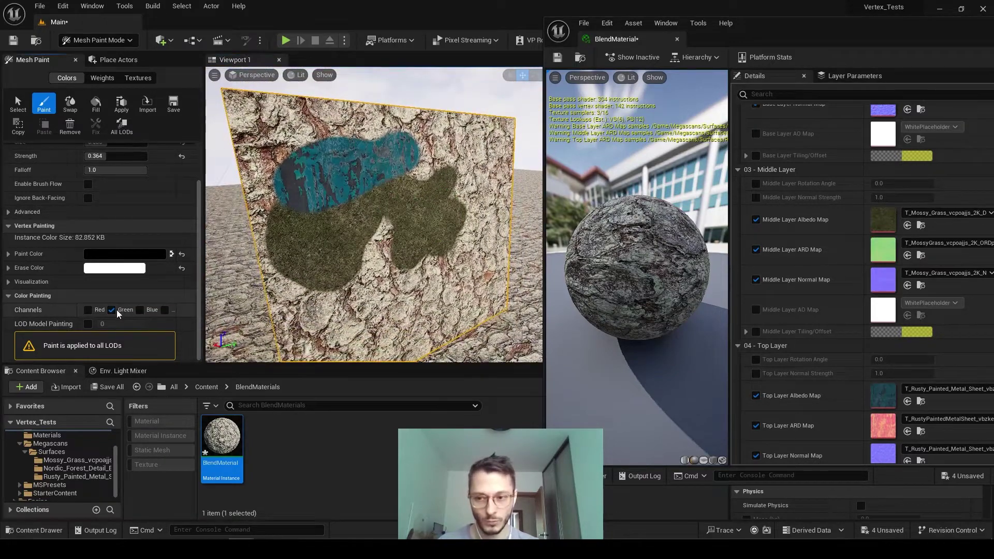
Disable the Green paint channel and enable Use Puddle Layer in the BlendMaterial's global parameters
click(115, 310)
scroll(863, 250, up, 5)
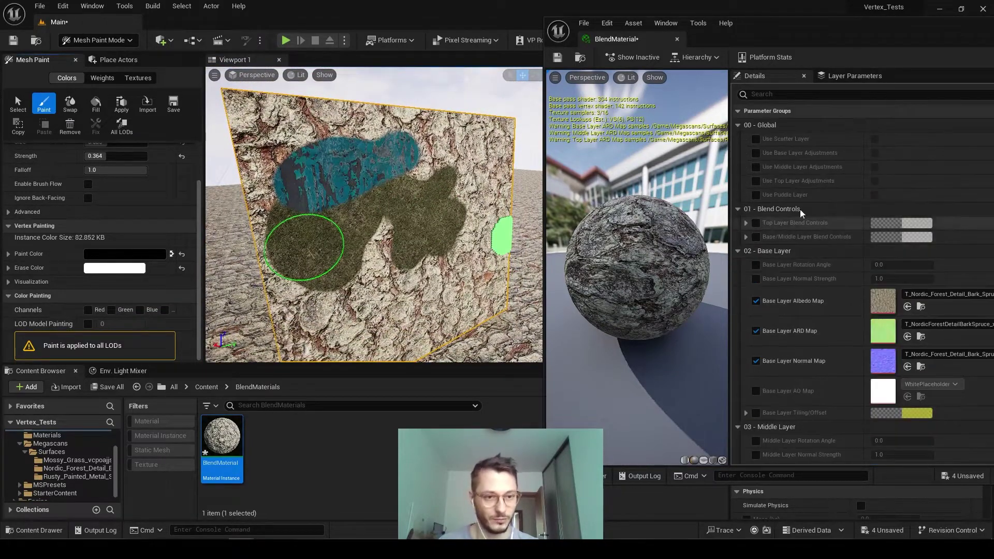
click(756, 195)
click(875, 195)
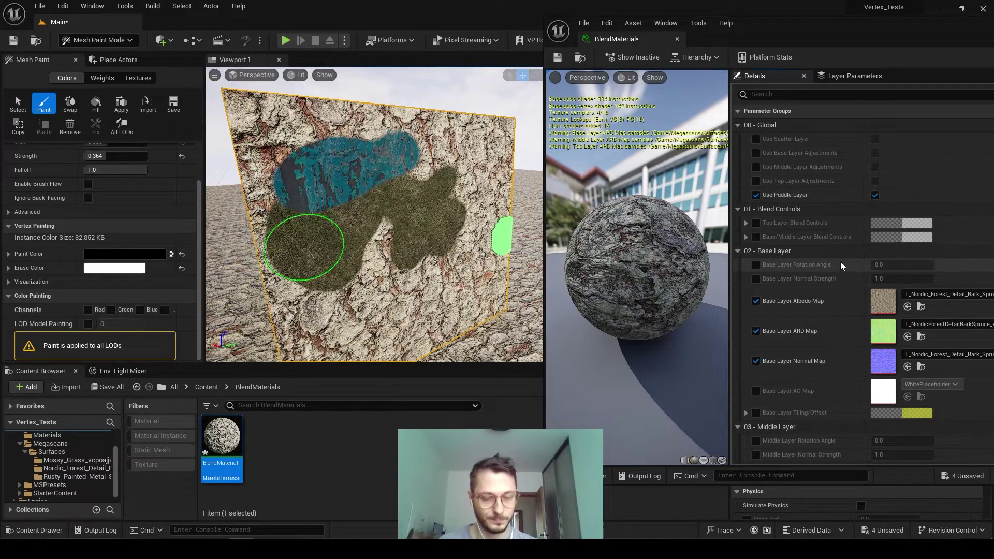
scroll(362, 205, up, 5)
scroll(416, 204, up, 1)
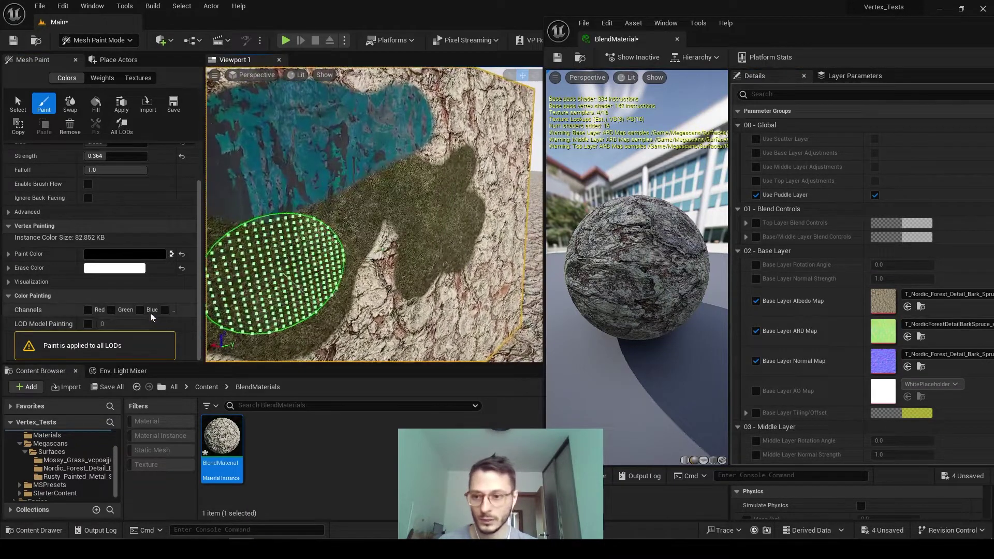
Enable only the Blue channel and paint the puddle layer over the bark, grass and metal areas of the box
click(138, 309)
mouse_move(433, 206)
right_down()
mouse_move(466, 206)
mouse_move(401, 205)
right_up()
mouse_move(373, 175)
mouse_down()
mouse_move(357, 169)
mouse_move(388, 168)
mouse_up()
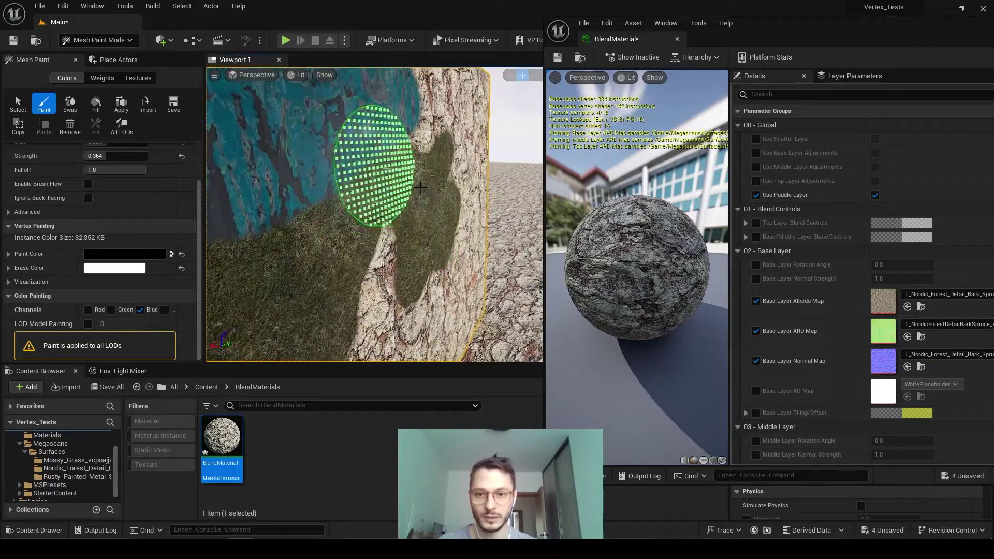
mouse_move(435, 185)
right_down()
mouse_move(479, 185)
mouse_move(290, 181)
right_up()
mouse_move(259, 192)
mouse_down()
mouse_move(415, 207)
mouse_move(368, 243)
mouse_up()
mouse_move(368, 243)
right_down()
mouse_move(362, 217)
mouse_move(389, 240)
mouse_move(413, 217)
mouse_move(401, 220)
right_up()
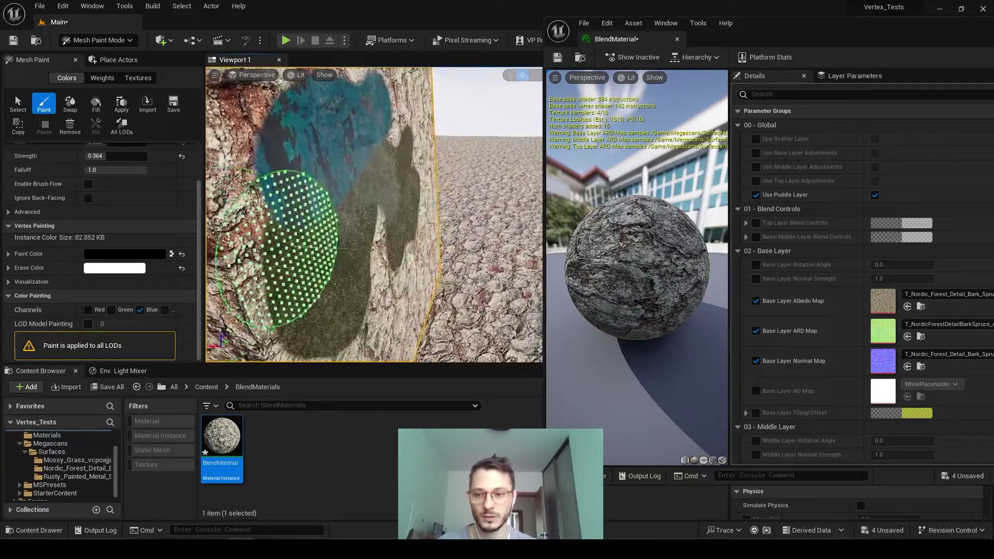
Swap the Paint and Erase colors, remove part of the top layer in white on the Green channel, and toggle the Red channel
click(172, 254)
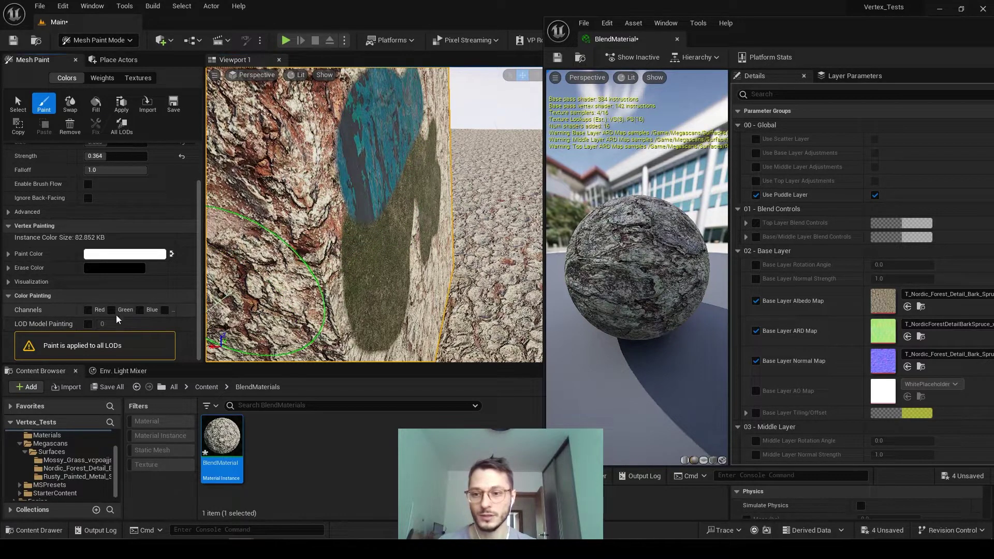
mouse_move(439, 244)
right_down()
mouse_move(431, 222)
mouse_move(426, 266)
mouse_move(418, 259)
right_up()
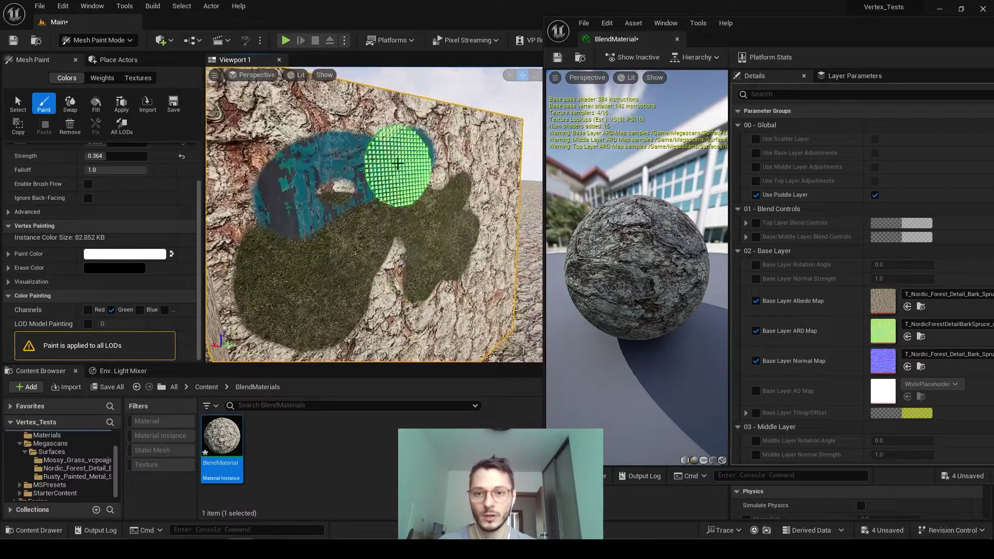
click(88, 310)
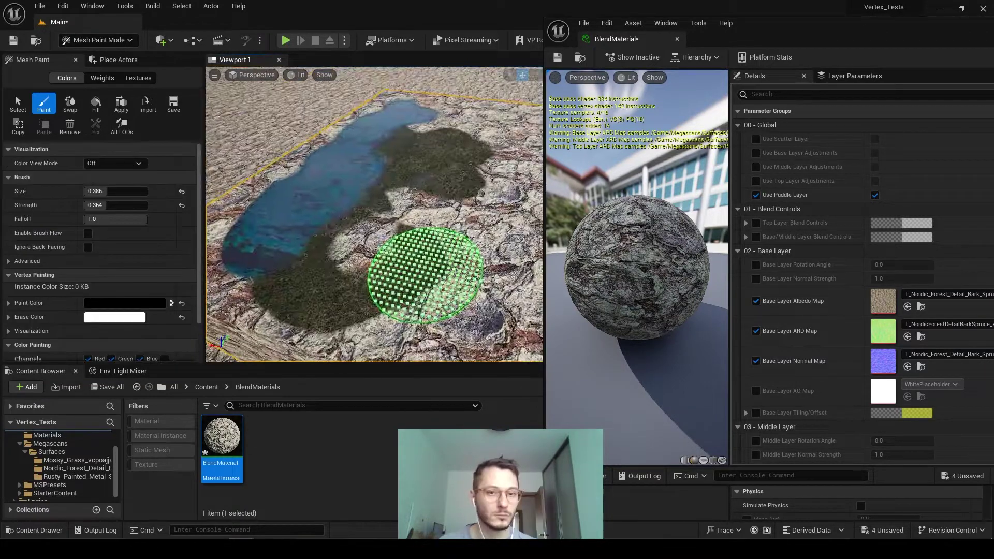
Paint a large grass middle-layer patch in black on the Red channel across the box's top surface
mouse_move(366, 300)
right_down()
mouse_move(422, 333)
mouse_move(333, 277)
mouse_move(500, 220)
right_up()
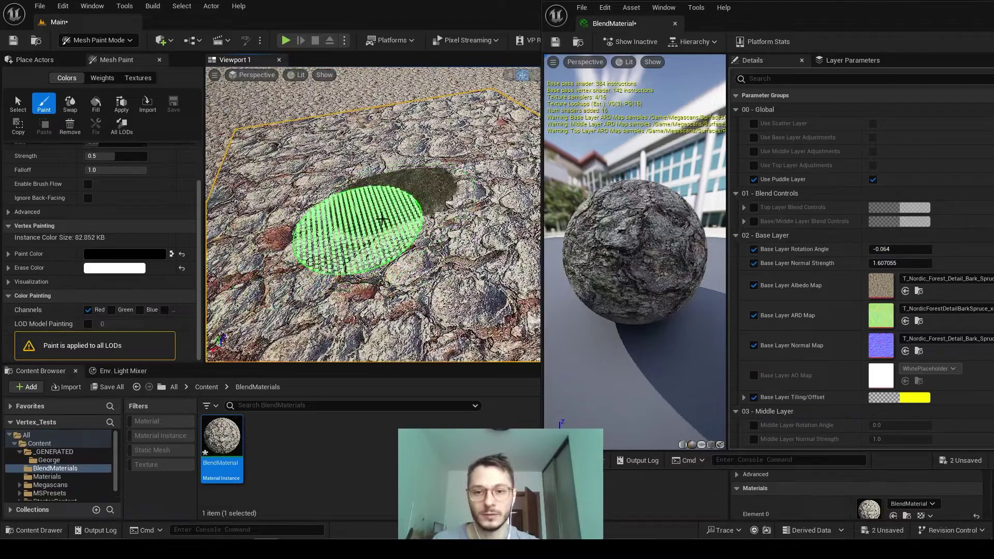
mouse_move(382, 220)
mouse_down()
mouse_move(435, 311)
mouse_move(422, 166)
mouse_move(361, 176)
mouse_move(324, 255)
mouse_move(477, 209)
mouse_up()
mouse_move(471, 272)
right_down()
mouse_move(404, 256)
mouse_move(438, 218)
mouse_move(449, 243)
right_up()
right_drag(399, 194, 383, 283)
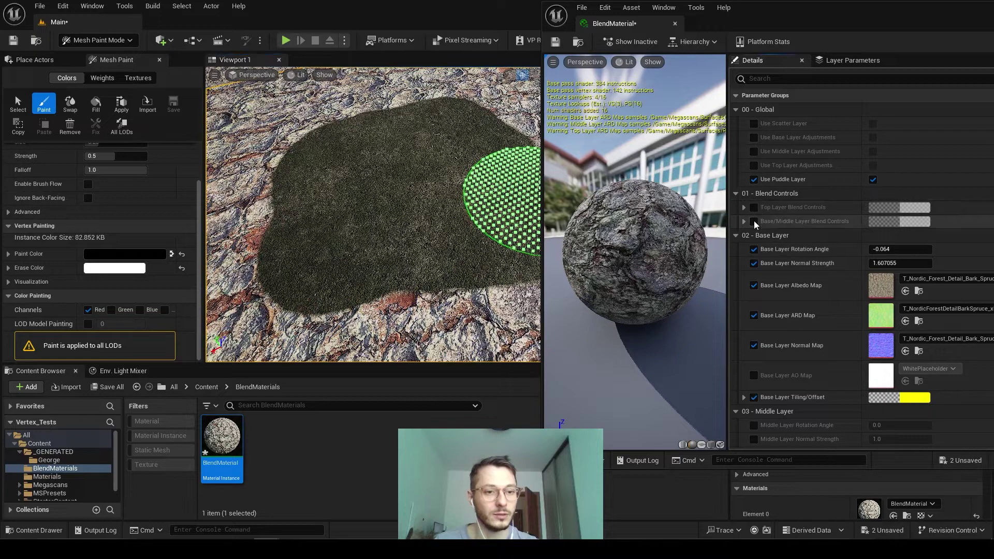
Enable the Base/Middle Layer Blend Controls in BlendMaterial and set their Blend Amount to about 10.3
click(754, 221)
click(743, 221)
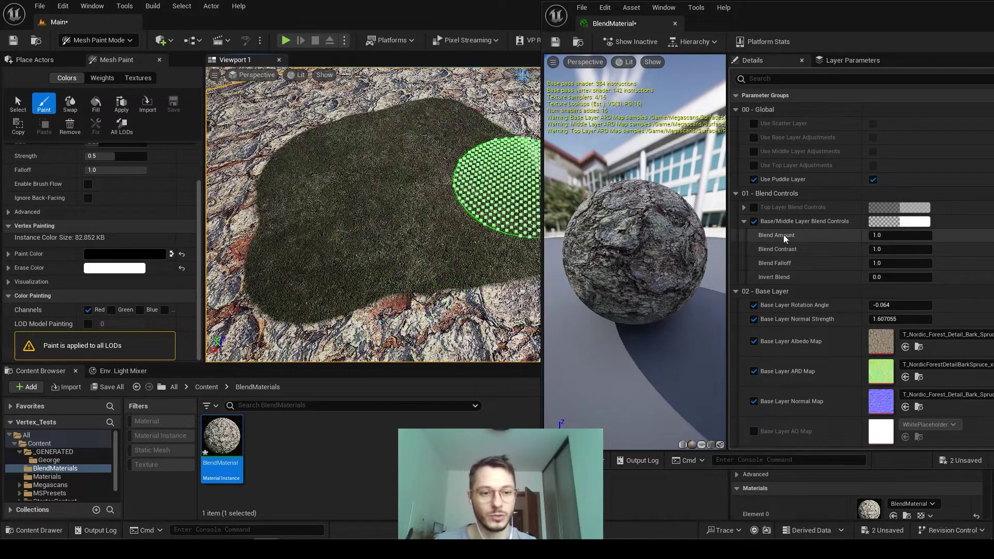
drag(901, 235, 924, 235)
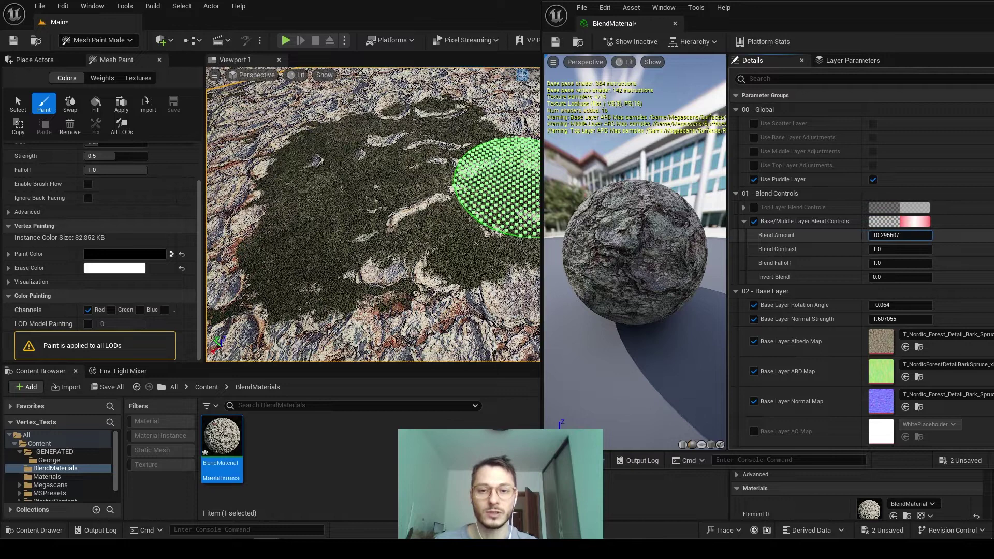
scroll(815, 353, down, 1)
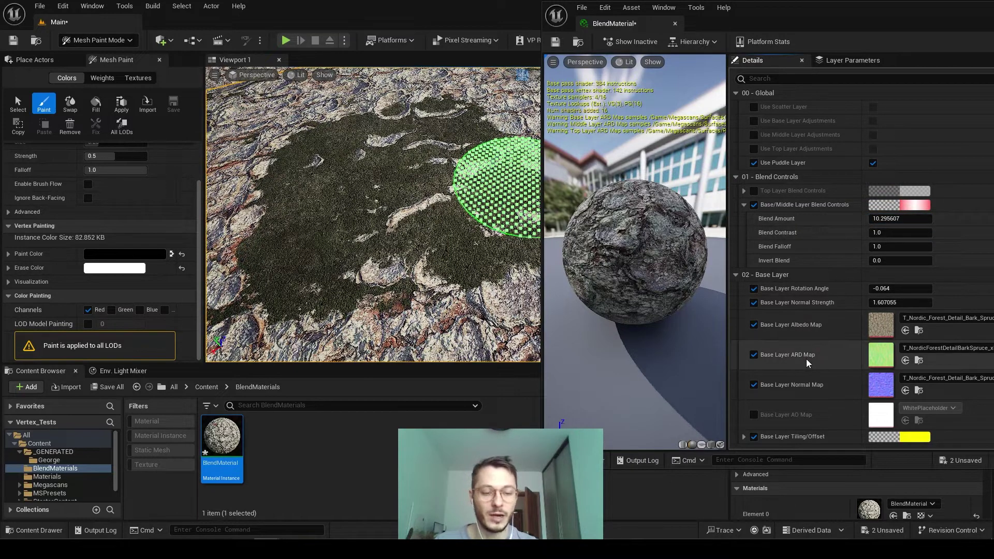
scroll(816, 363, up, 1)
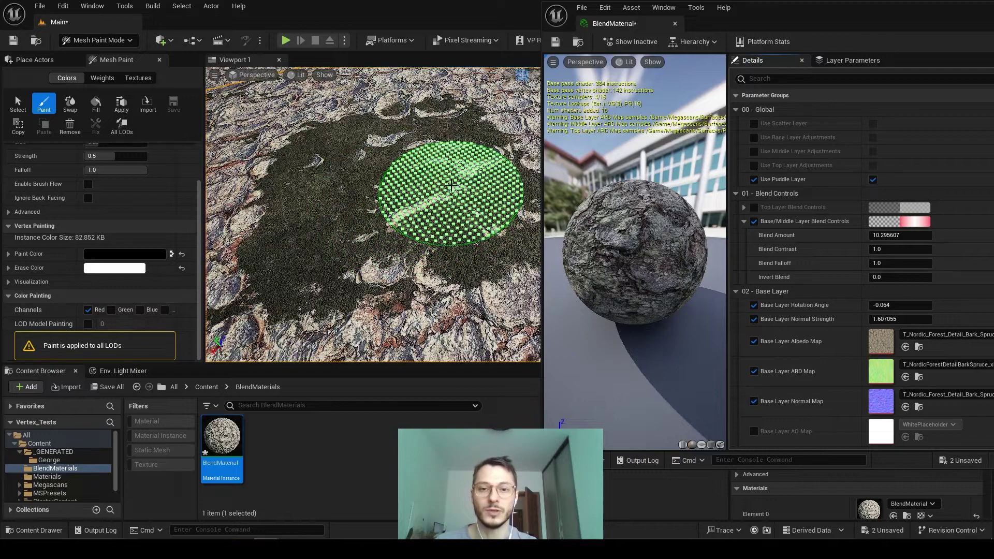
Set the Base/Middle Layer Blend Amount to about 19.44, Blend Contrast to about 1.67, Blend Falloff to about 0.30 and Invert Blend to -0.104
right_drag(450, 195, 490, 185)
mouse_move(397, 255)
right_down()
mouse_move(487, 222)
mouse_move(453, 222)
mouse_move(468, 192)
right_up()
drag(892, 236, 904, 236)
mouse_move(392, 216)
right_down()
mouse_move(266, 295)
mouse_move(422, 237)
mouse_move(391, 188)
mouse_move(413, 177)
mouse_move(404, 157)
mouse_move(391, 197)
mouse_move(466, 223)
right_up()
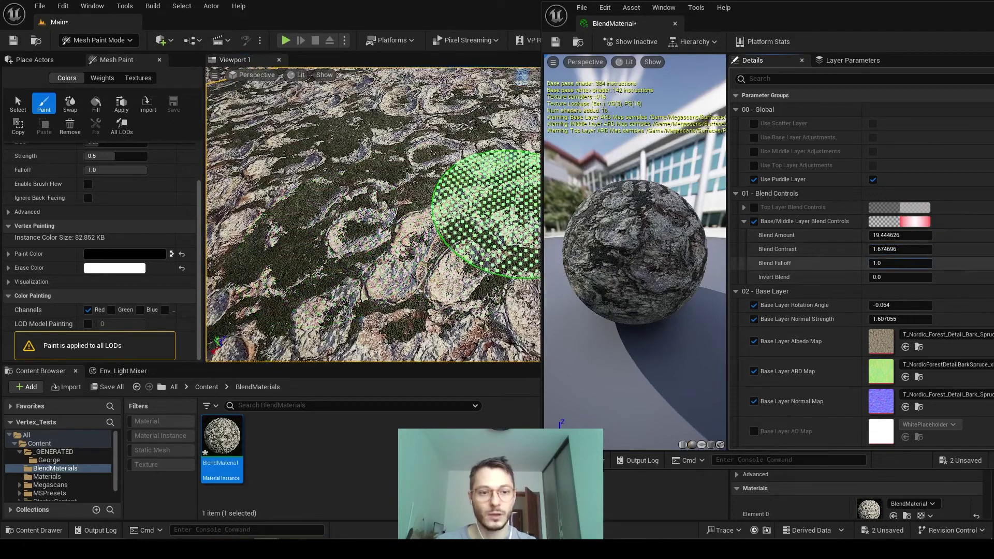
drag(900, 263, 880, 263)
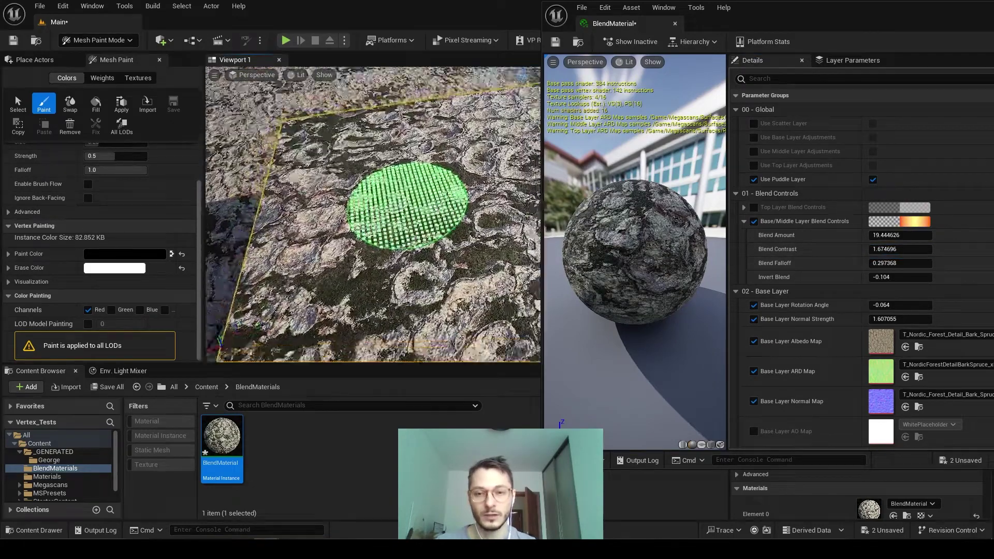
right_drag(411, 204, 356, 157)
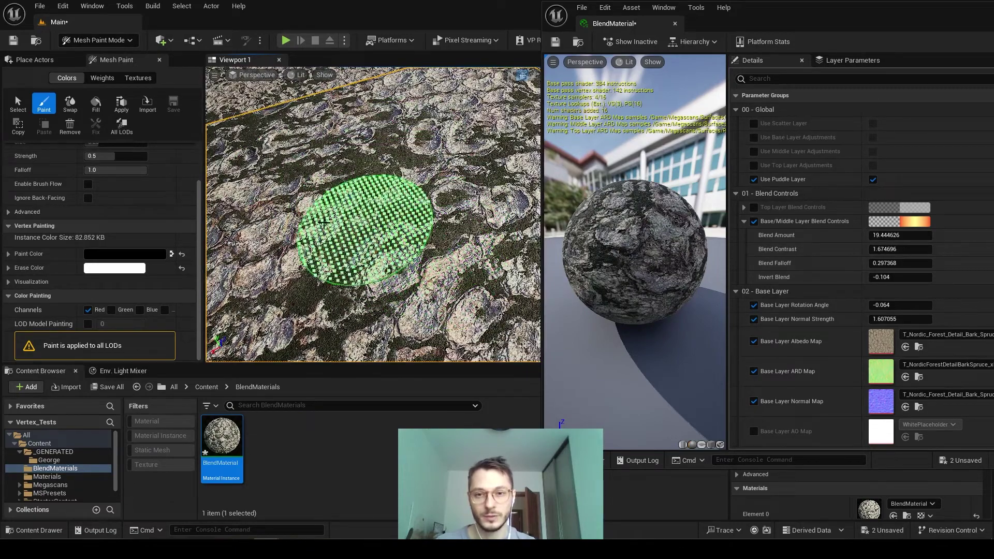
Paint a metal top-layer patch in black on the Green channel and enable the Top Layer Blend Controls in BlendMaterial
mouse_move(396, 166)
right_down()
mouse_move(332, 142)
mouse_move(388, 155)
right_up()
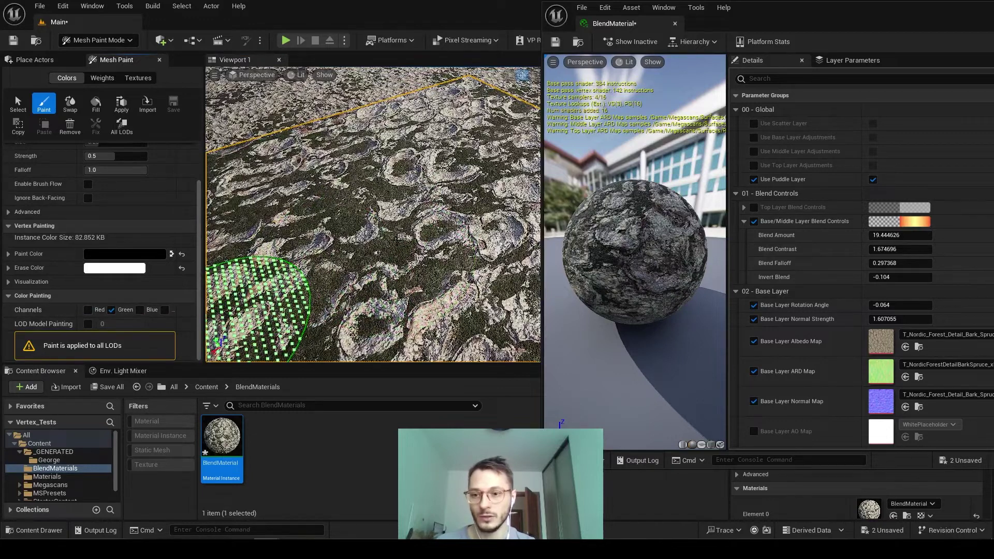
mouse_move(357, 217)
mouse_down()
mouse_move(398, 306)
mouse_move(498, 265)
mouse_up()
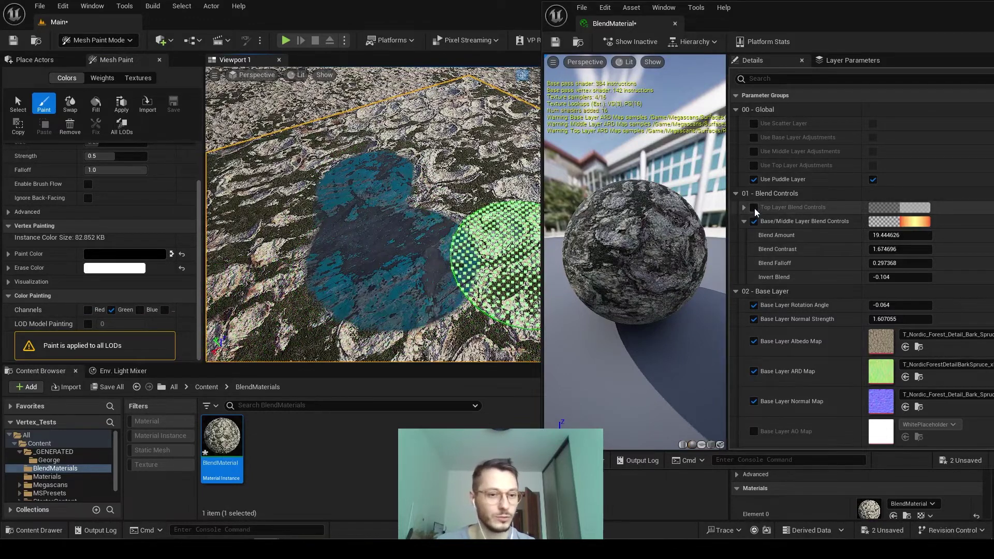
click(754, 207)
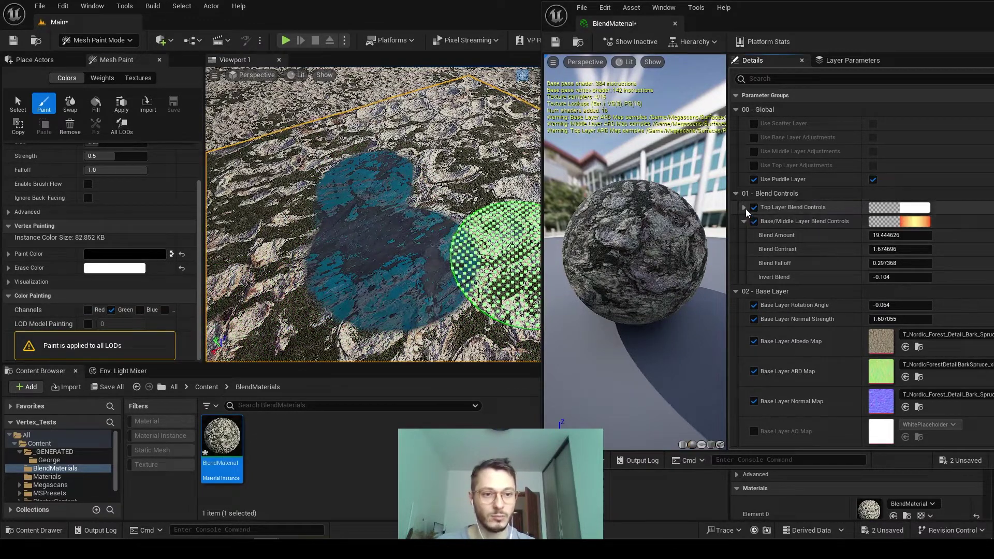
click(744, 207)
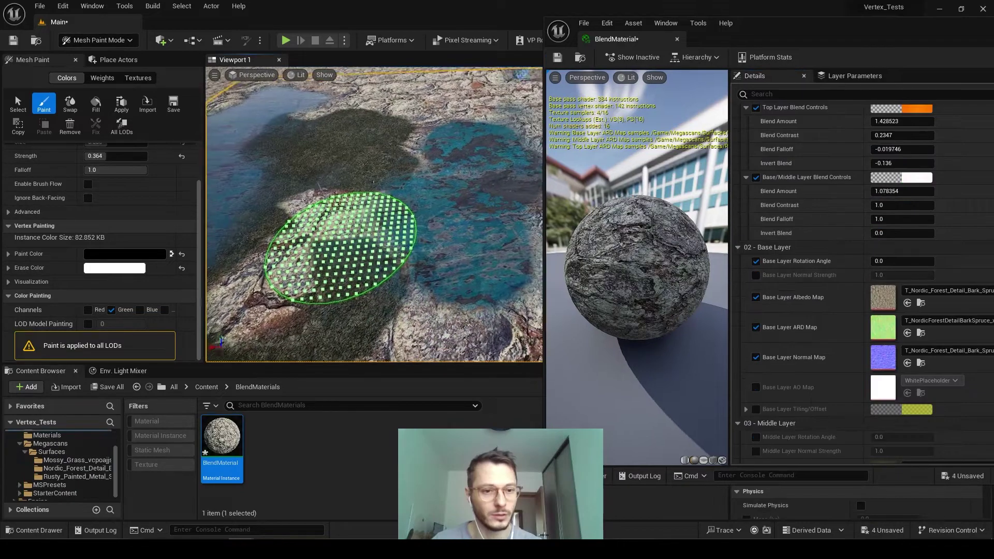
Set the base layer's rotation angle to -0.064, normal strength to about 1.61 and Tiling X to about 1.10
drag(893, 261, 775, 278)
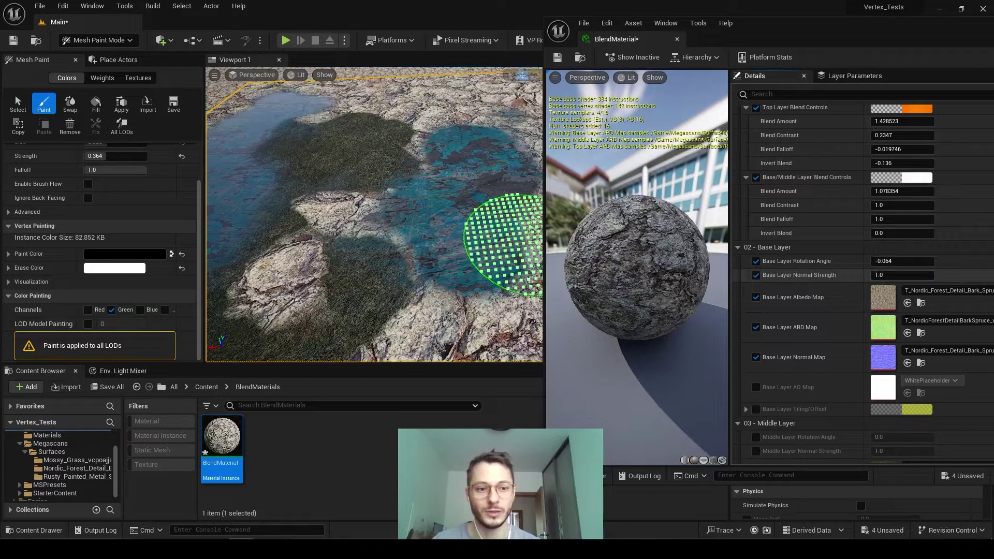
drag(893, 275, 929, 275)
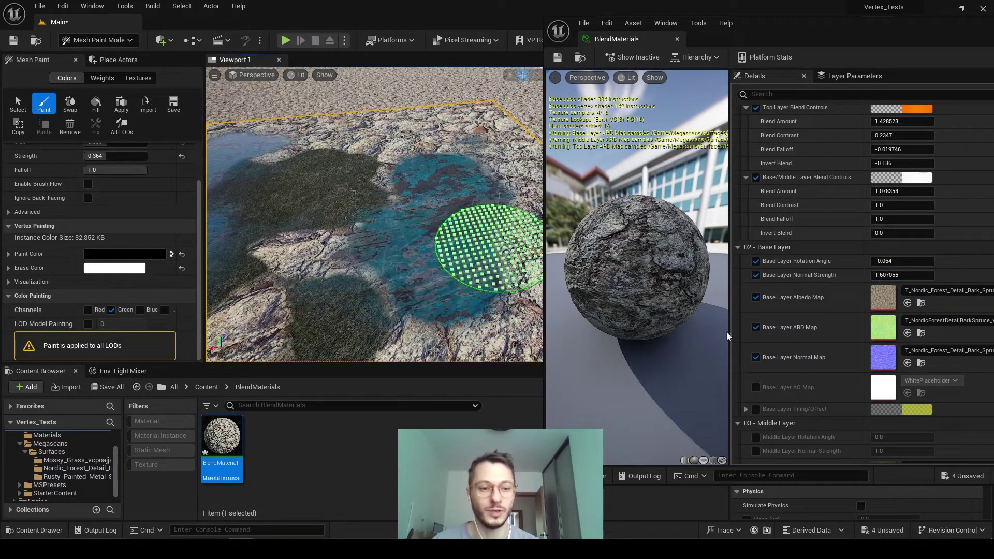
scroll(790, 343, down, 4)
click(757, 310)
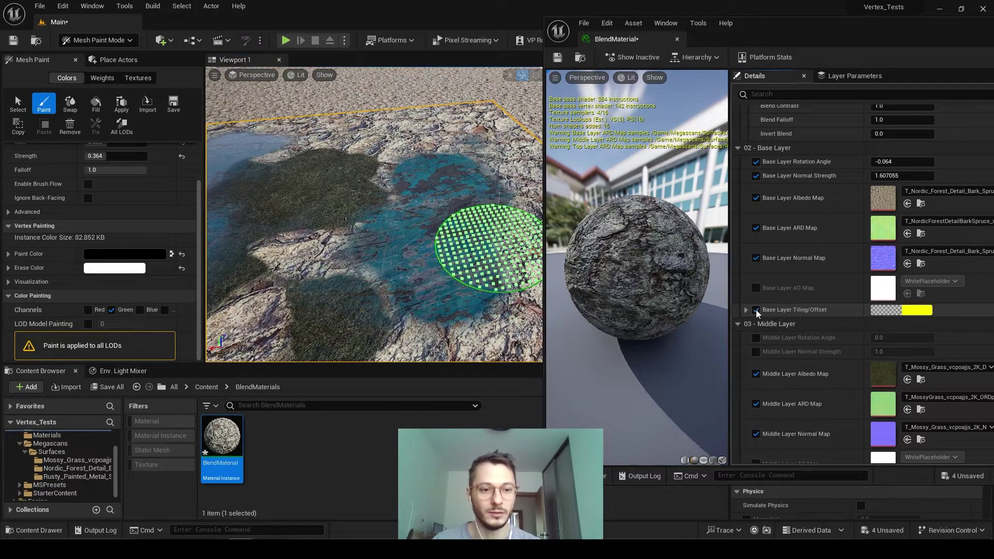
click(746, 309)
drag(882, 325, 843, 333)
Override Use Base Layer Adjustments in the Global parameters and turn it on
scroll(843, 333, down, 5)
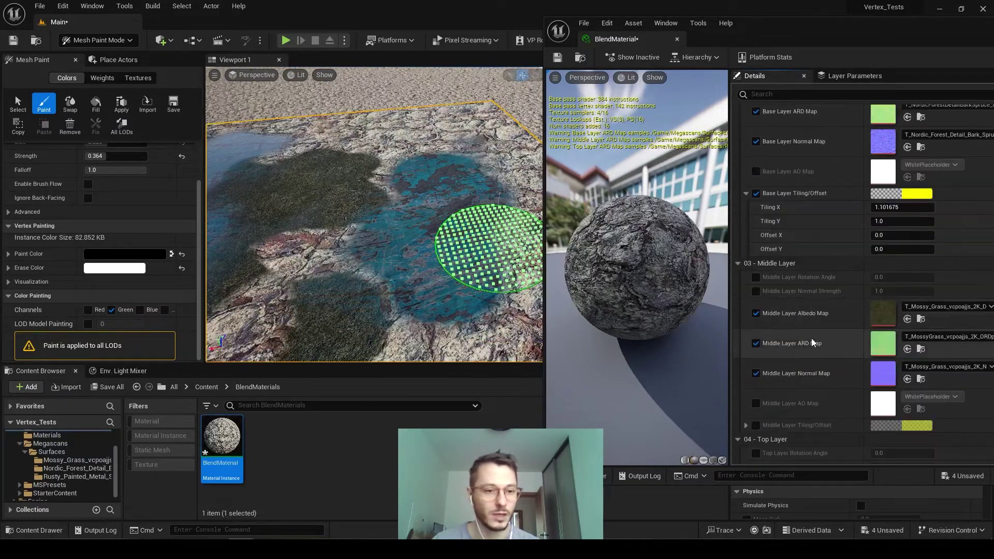
scroll(786, 293, down, 3)
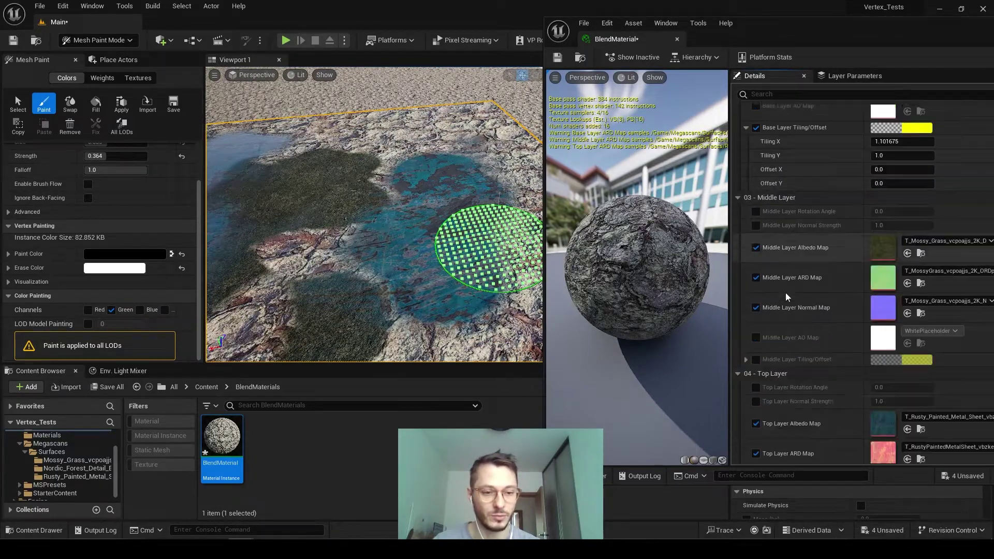
scroll(782, 366, up, 13)
click(756, 153)
click(876, 153)
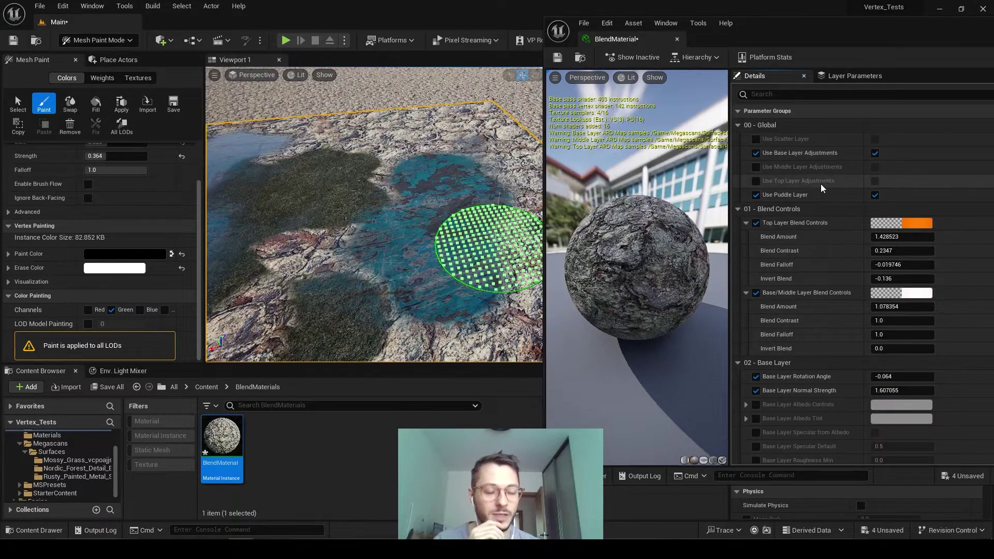
Enable Base Layer Albedo Controls and set Saturation to about 0.93, Brightness to 0.712, Contrast to about 0.88 and Useless to about 1.22
scroll(824, 267, down, 1)
scroll(797, 259, down, 4)
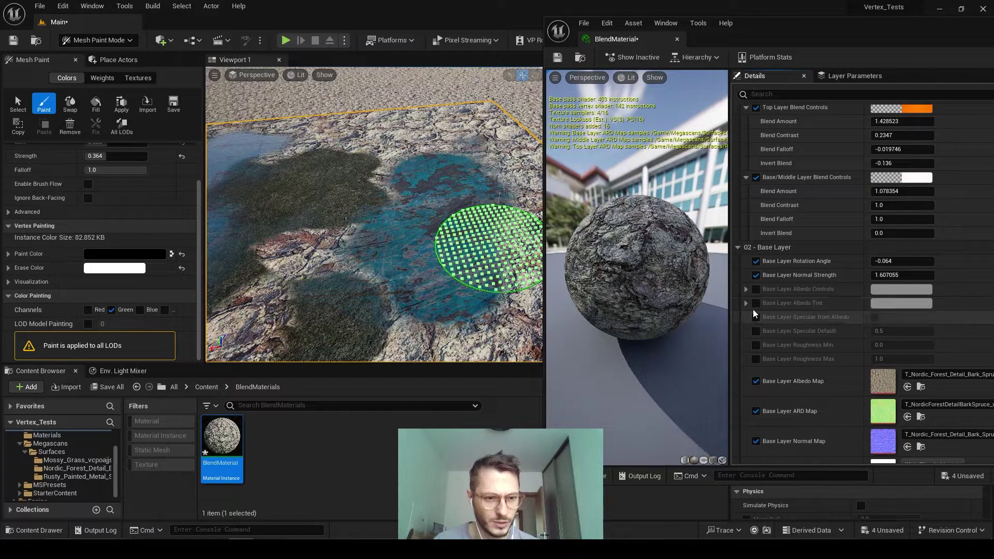
click(756, 289)
mouse_move(386, 246)
right_down()
mouse_move(327, 248)
mouse_move(426, 230)
right_up()
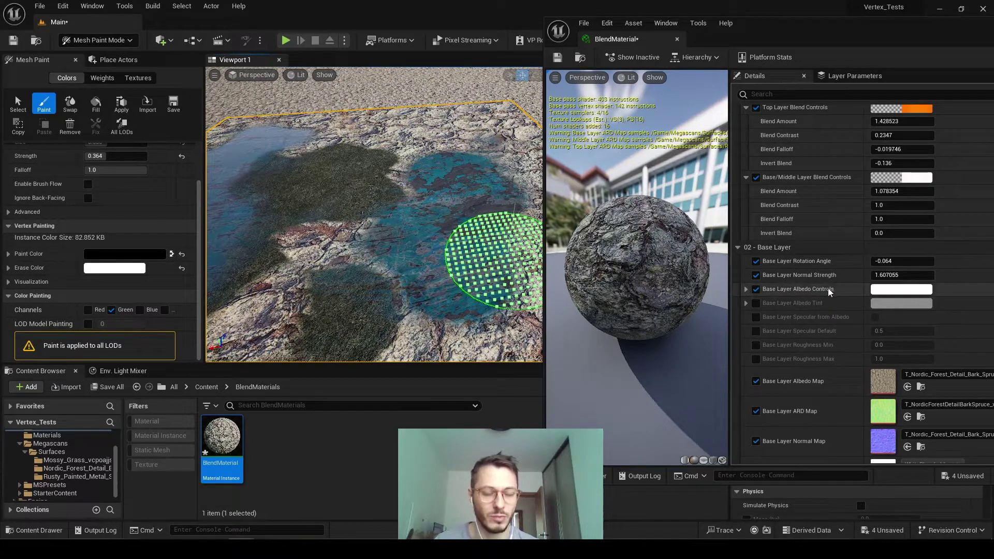
click(746, 289)
mouse_move(901, 303)
mouse_down()
mouse_move(923, 303)
mouse_move(858, 317)
mouse_move(917, 331)
mouse_move(897, 331)
mouse_move(933, 316)
mouse_up()
right_drag(368, 174, 440, 176)
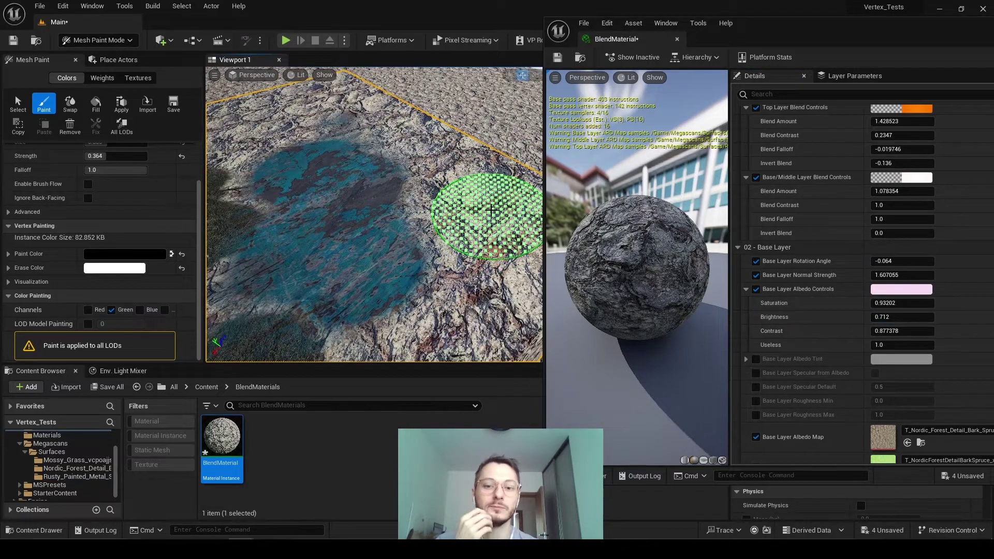
right_drag(477, 207, 404, 207)
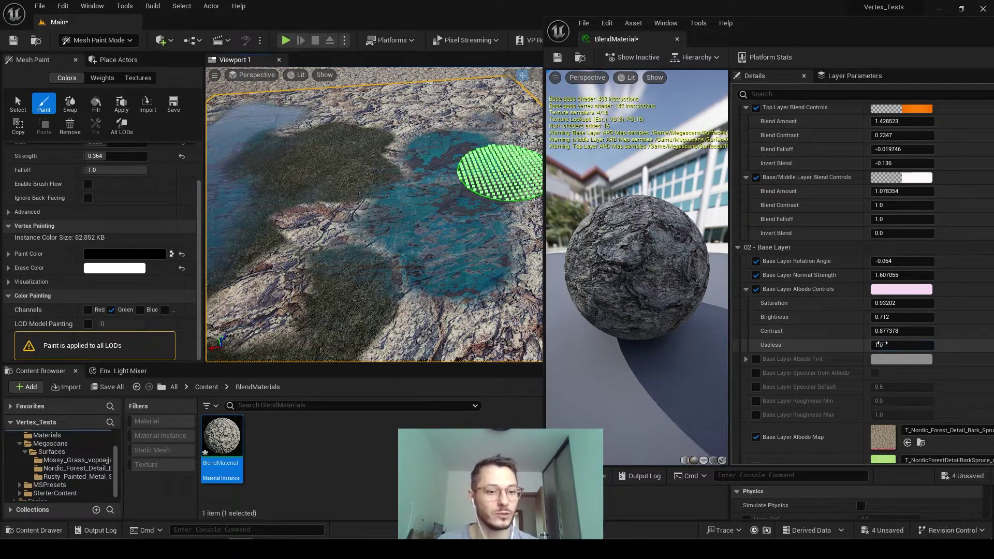
drag(881, 345, 901, 344)
Enable the overrides for Use Middle Layer Adjustments and Use Top Layer Adjustments in the Global parameters
scroll(785, 308, up, 5)
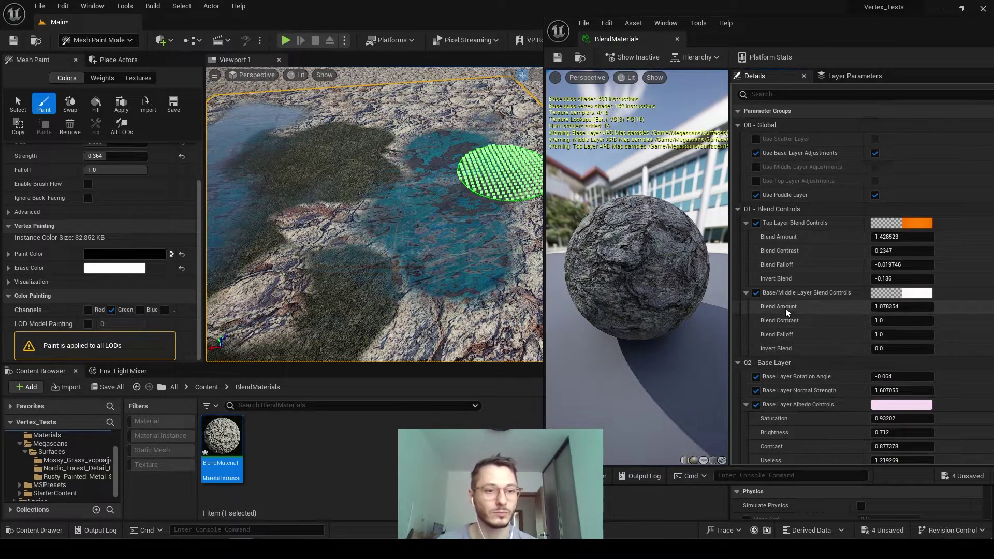
click(755, 167)
click(756, 181)
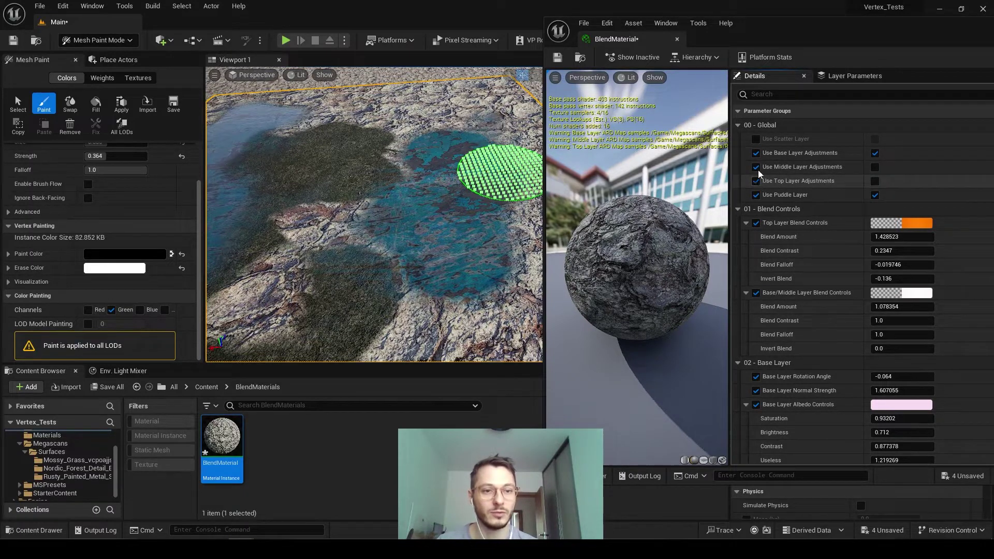
Enable the puddle layer's Liquid Height Max and Liquid Opacity, setting them to about 0.56 and 0.202
scroll(802, 286, down, 10)
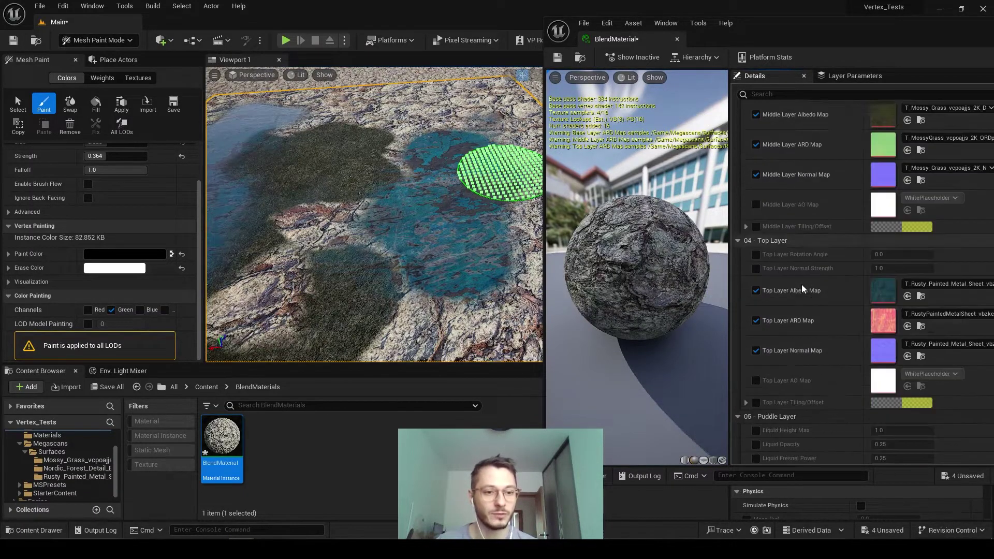
scroll(802, 284, down, 6)
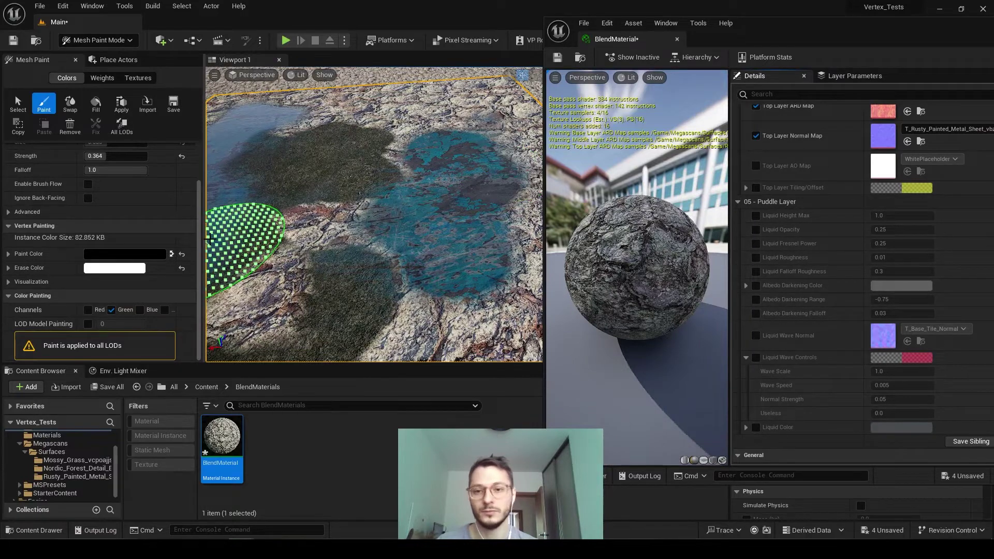
right_drag(209, 233, 99, 218)
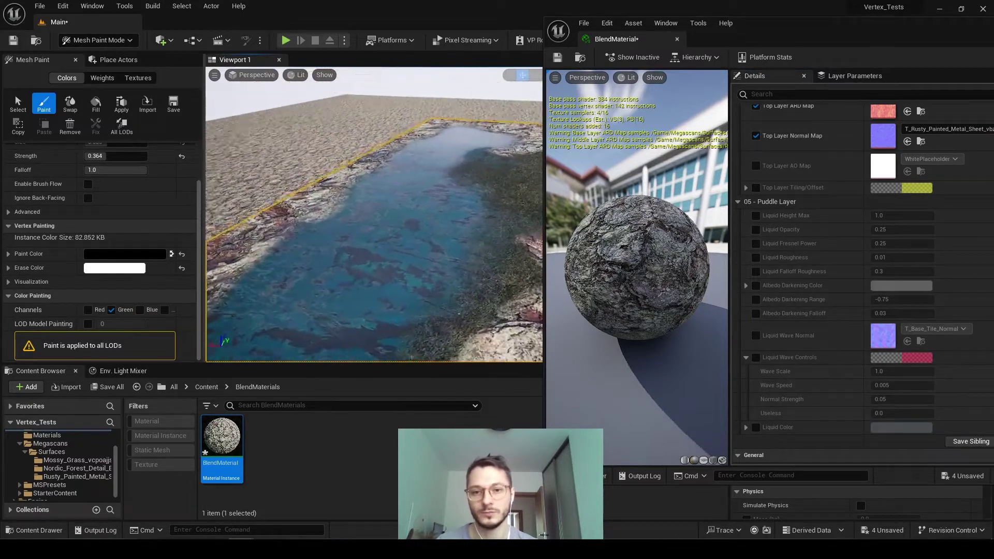
mouse_move(352, 242)
right_down()
mouse_move(391, 253)
mouse_move(373, 239)
right_up()
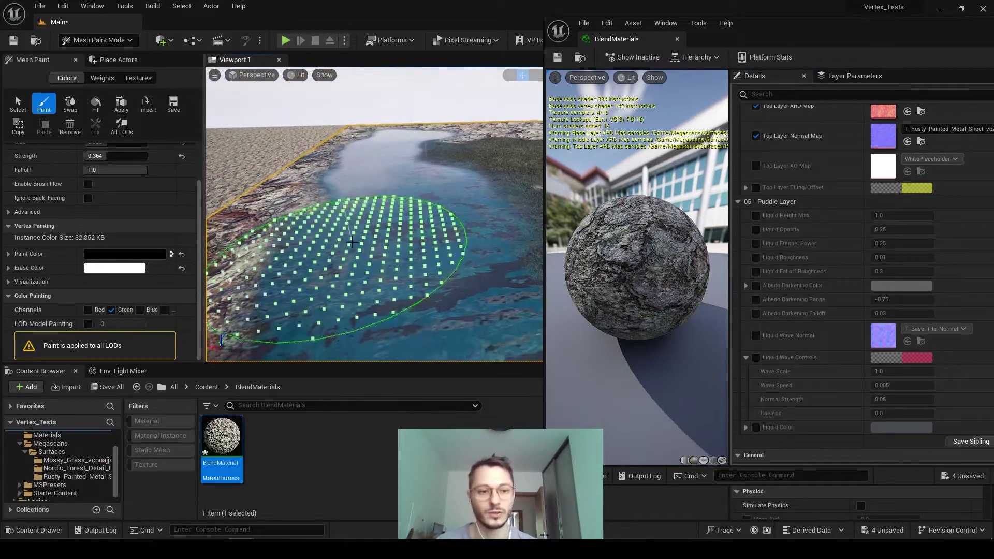
click(756, 216)
click(756, 230)
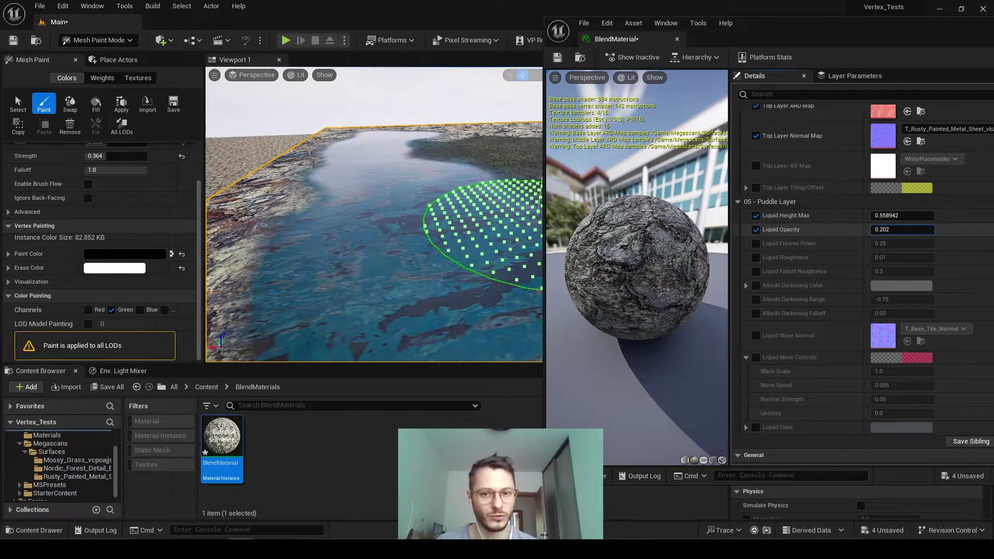
Set Liquid Fresnel Power to 0.05, Liquid Roughness to -0.022 and Liquid Falloff Roughness to 0.116, and enable Albedo Darkening Color
click(755, 244)
drag(878, 245, 922, 272)
click(757, 258)
click(756, 271)
click(756, 285)
click(746, 286)
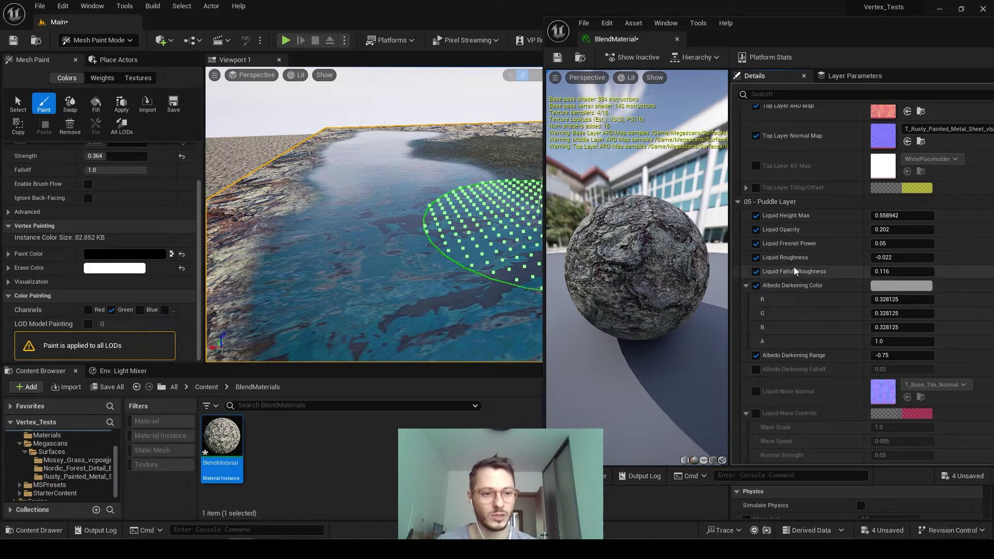
Enable the Albedo Darkening Range and Liquid Wave Normal parameters of the puddle layer
scroll(794, 267, down, 1)
click(756, 289)
scroll(796, 295, down, 2)
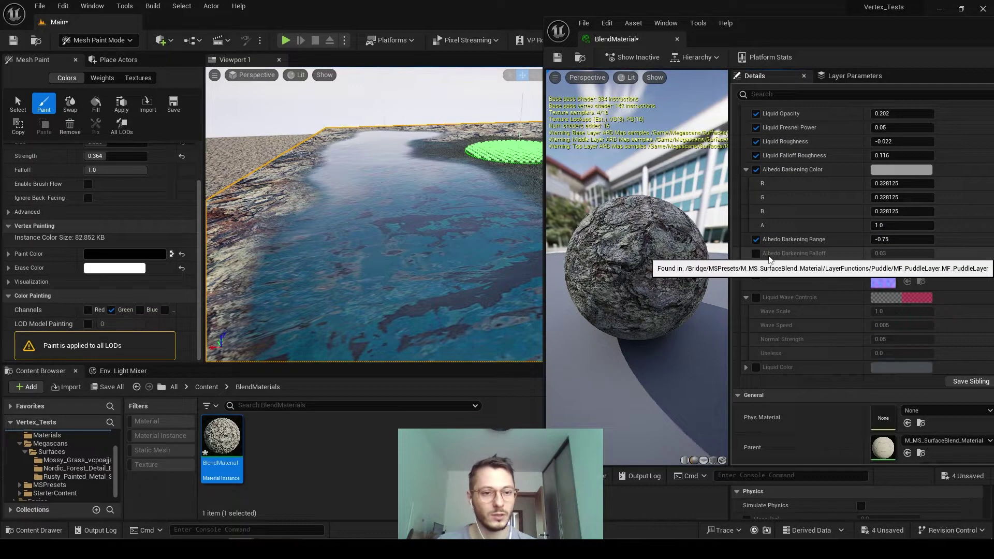
click(757, 276)
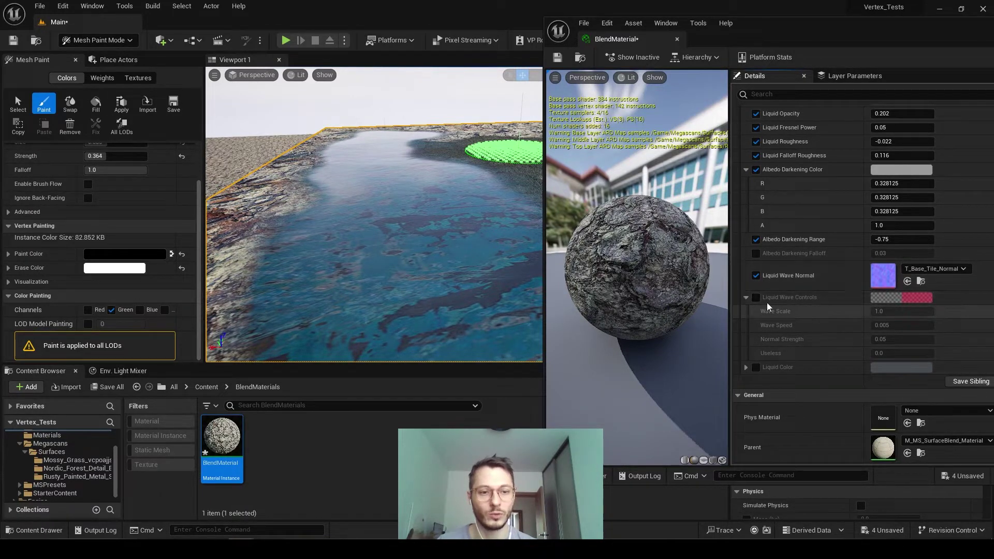
Enable Liquid Wave Controls and set Wave Scale to about -0.2, Wave Speed to 0.01 and Normal Strength to about 0.36
click(756, 298)
drag(901, 312, 901, 339)
click(895, 325)
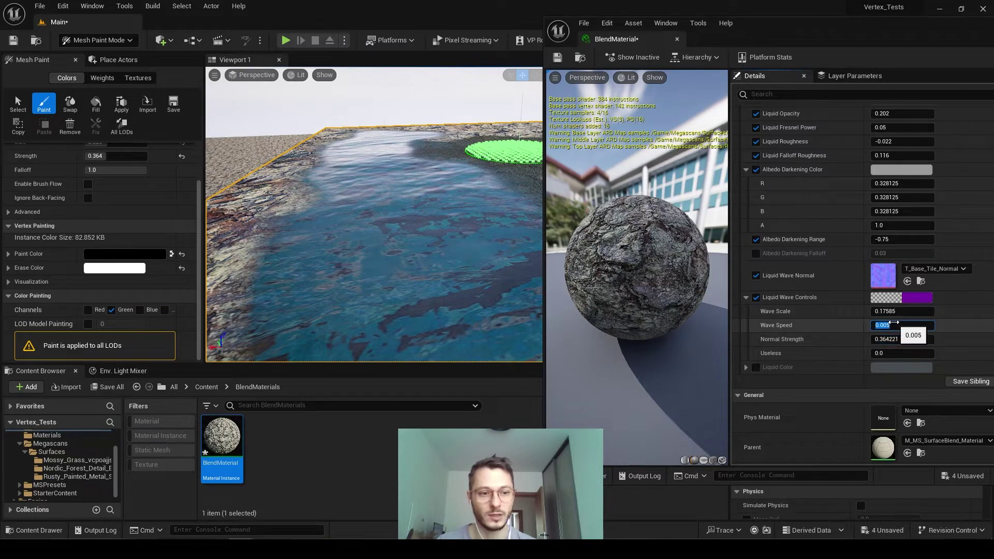
text(0.01)
key(Return)
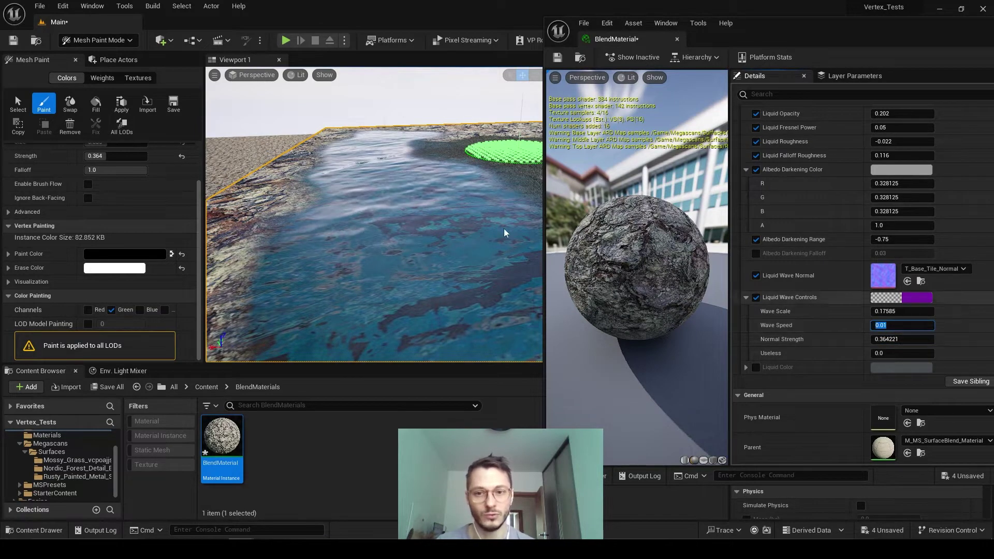
right_drag(506, 234, 479, 231)
drag(903, 311, 880, 312)
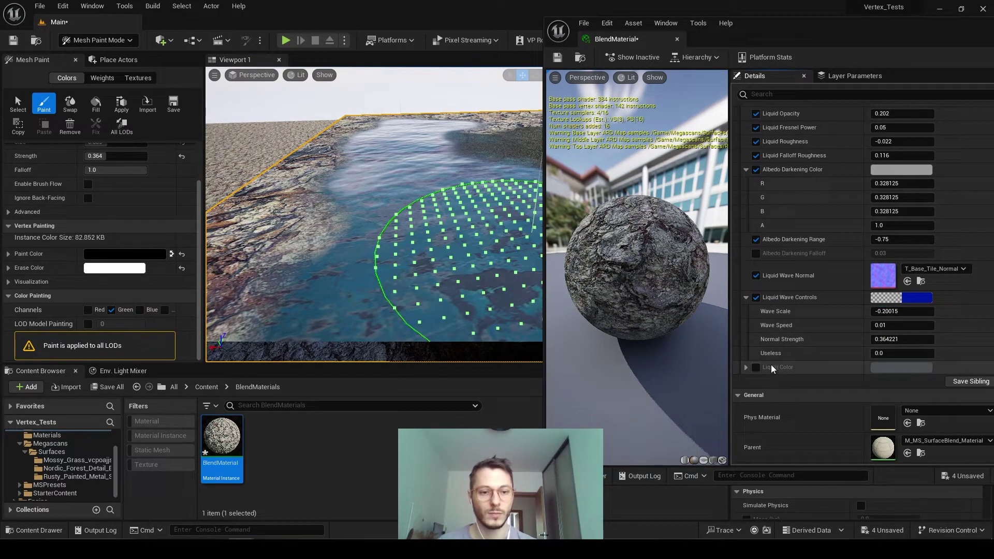
Set the puddle layer's Liquid Color to a saturated magenta, hex sRGB 7B1476FF
click(896, 367)
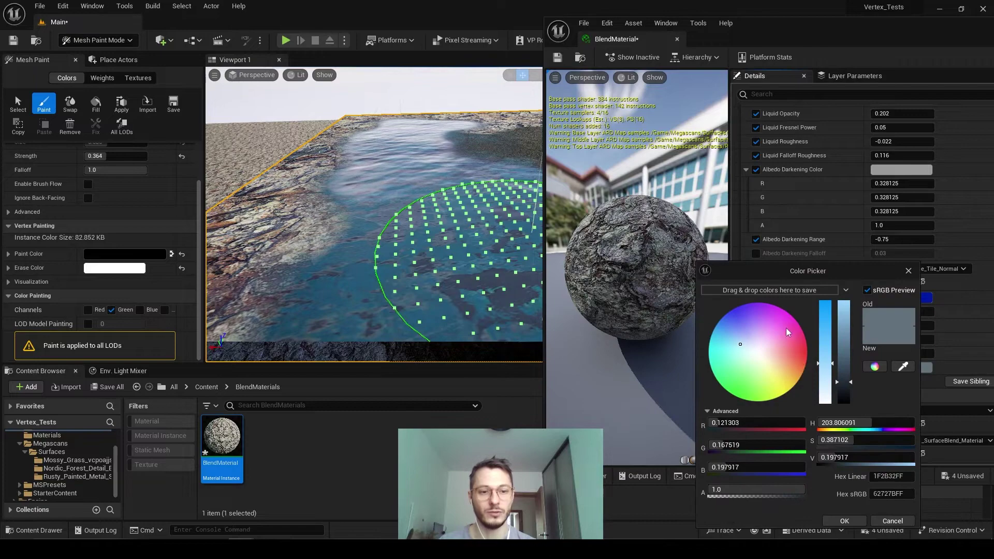
mouse_move(786, 328)
mouse_down()
mouse_move(781, 321)
mouse_move(811, 336)
mouse_move(785, 313)
mouse_up()
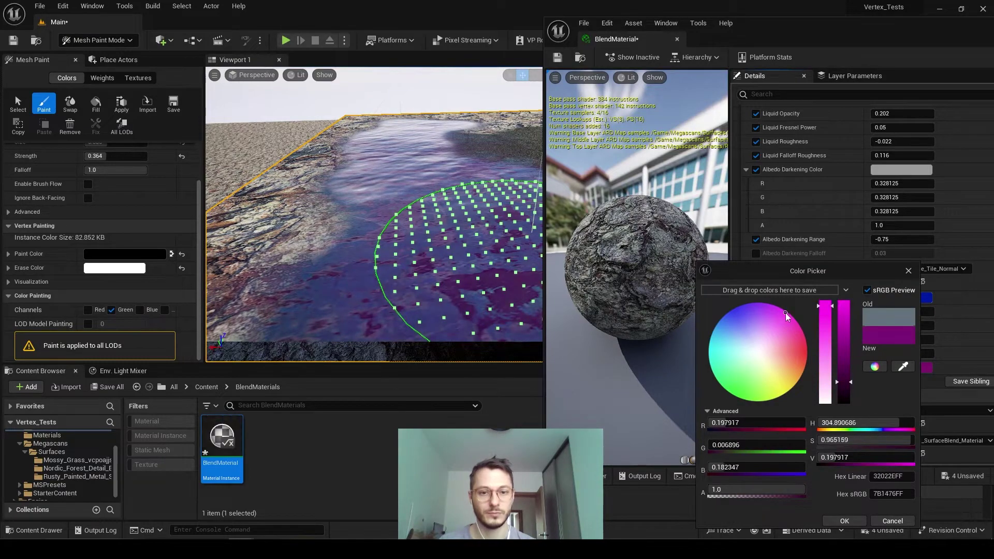
click(845, 521)
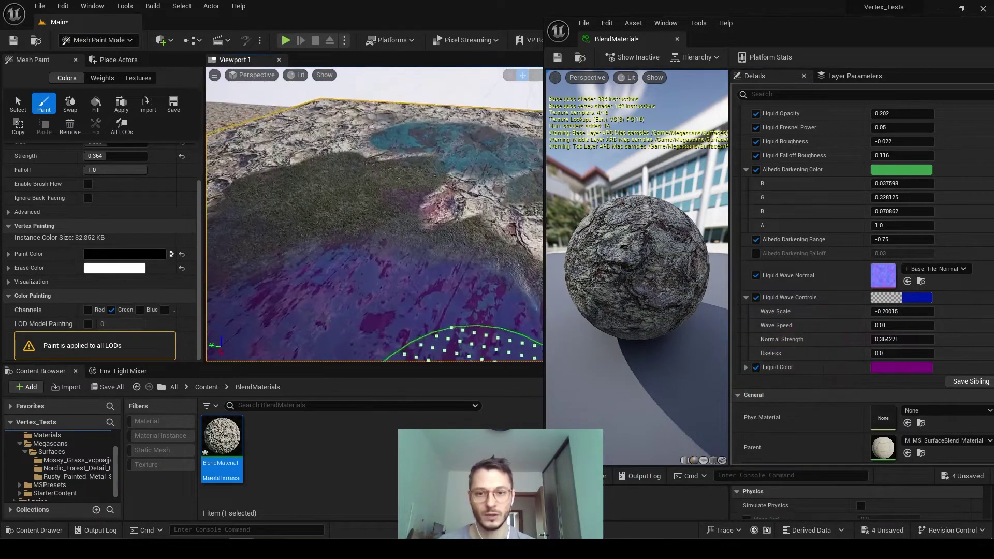
right_drag(371, 241, 370, 270)
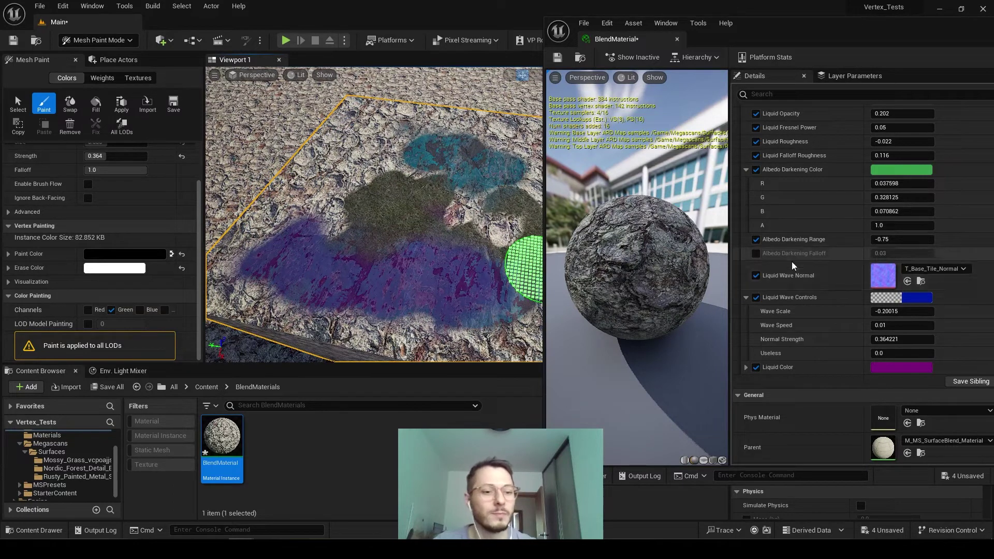
scroll(803, 263, up, 6)
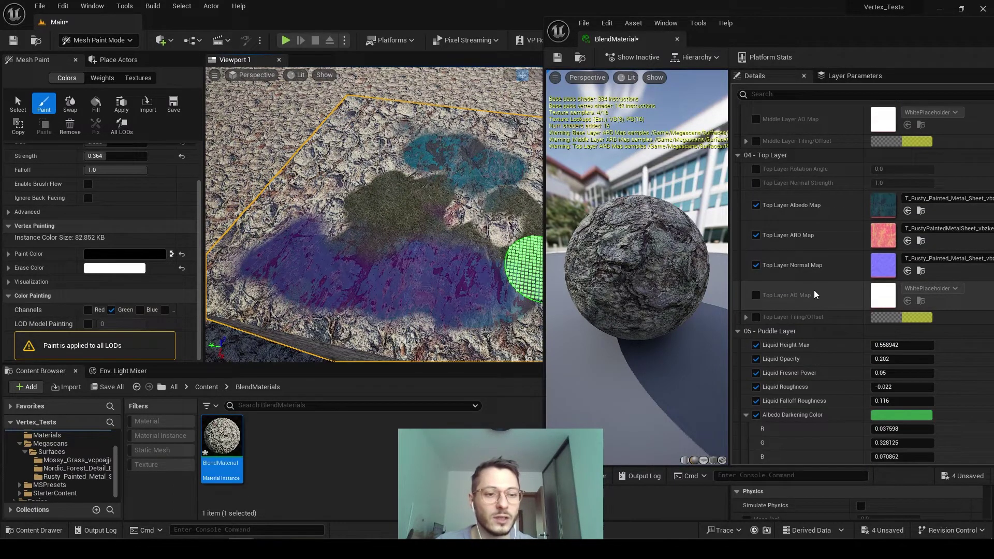